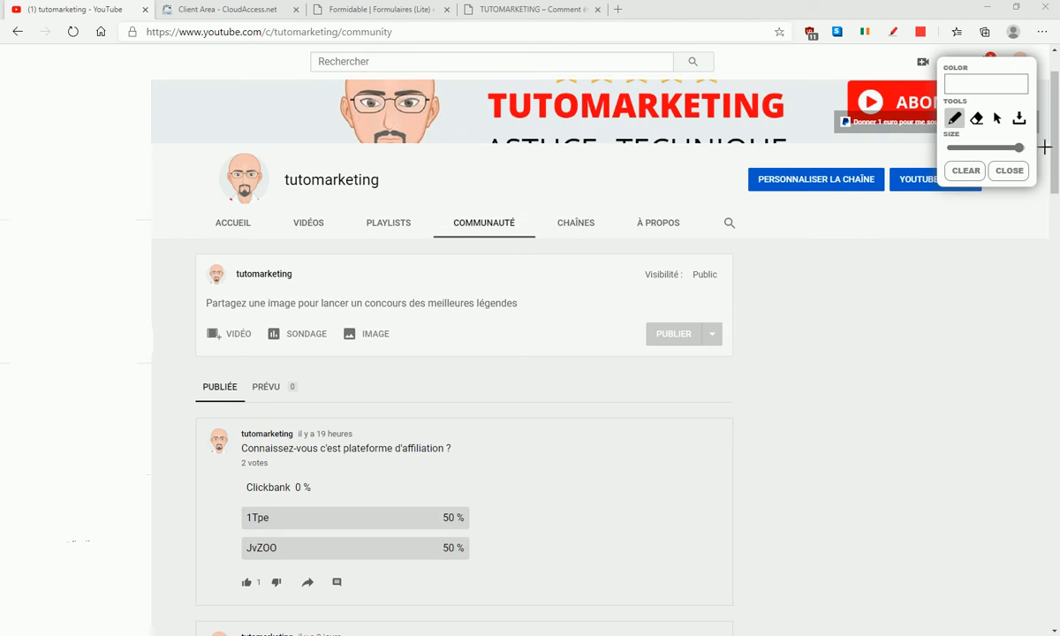
- Review the polls on the YouTube channel's community page and switch to the CloudAccess client area
{"action": "left_click_drag", "start_coordinate": [1056, 162], "coordinate": [1056, 205]}
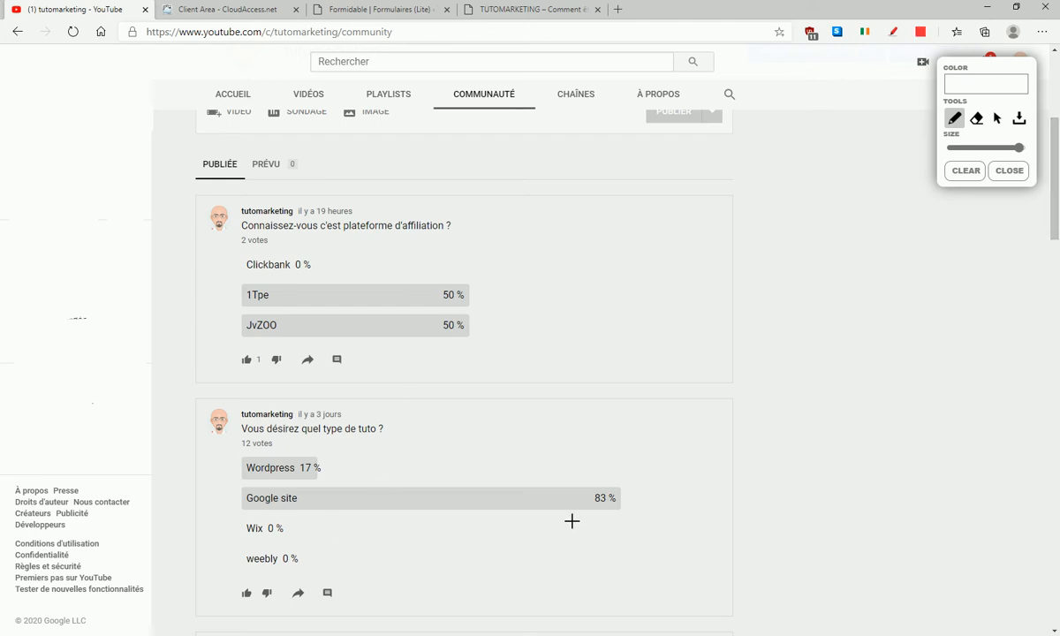
{"action": "left_click_drag", "start_coordinate": [1055, 213], "coordinate": [1055, 173]}
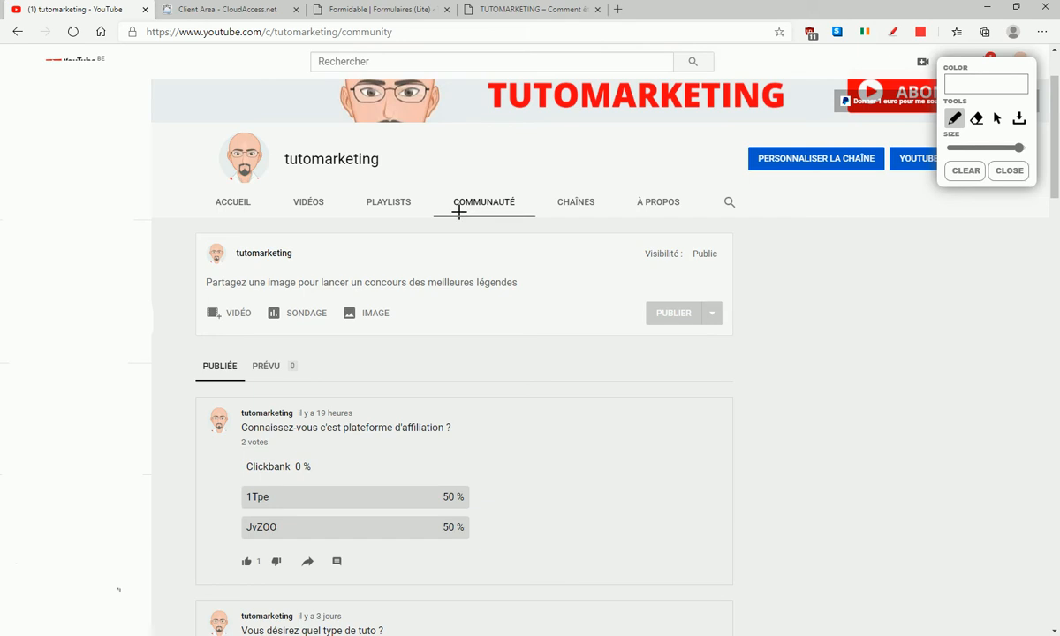
{"action": "left_click", "coordinate": [256, 8]}
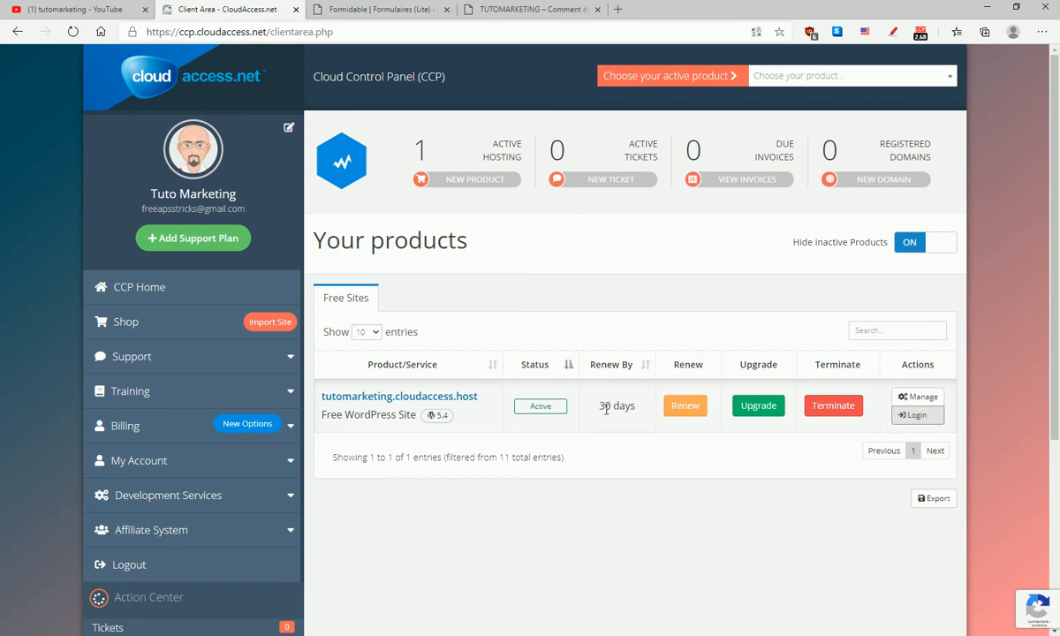
- In the WordPress admin, search the directory of installable extensions for "formidable"
{"action": "left_click", "coordinate": [390, 11]}
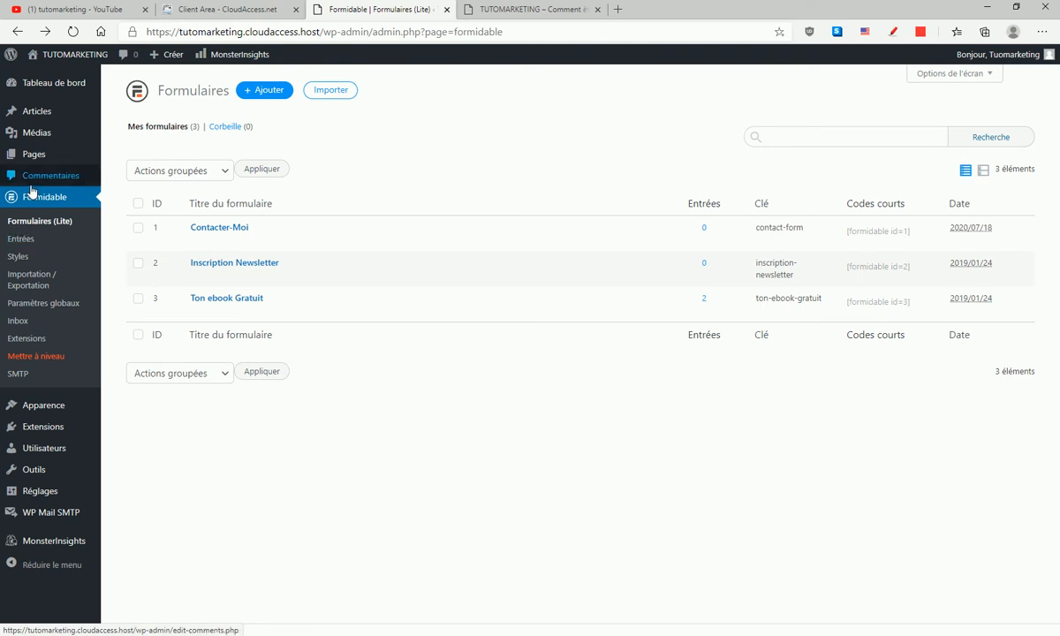
{"action": "left_click", "coordinate": [55, 429]}
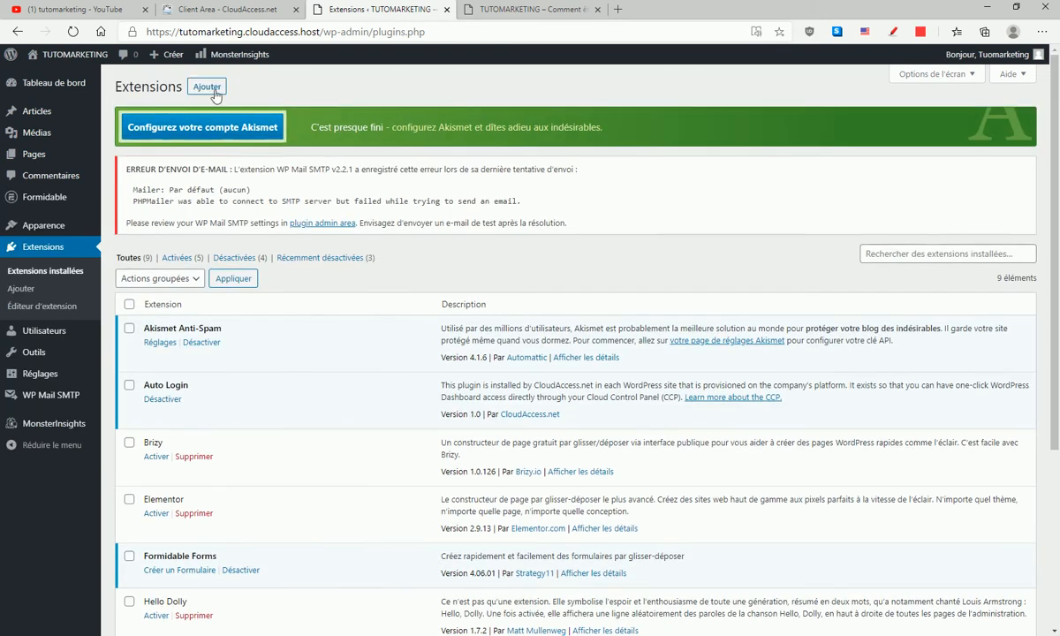
{"action": "left_click", "coordinate": [208, 88]}
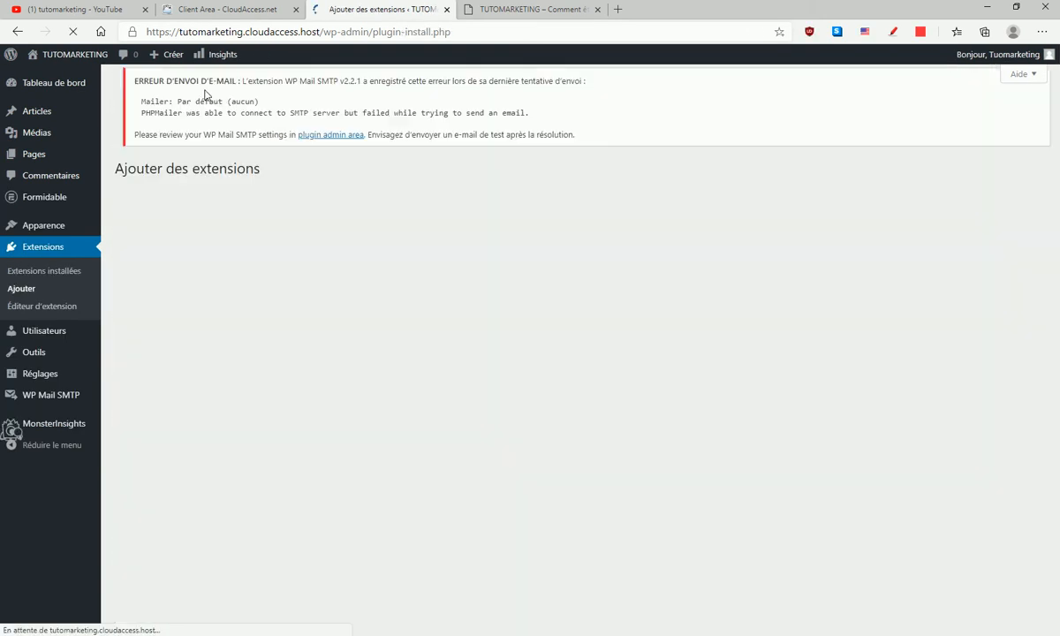
{"action": "left_click", "coordinate": [873, 215]}
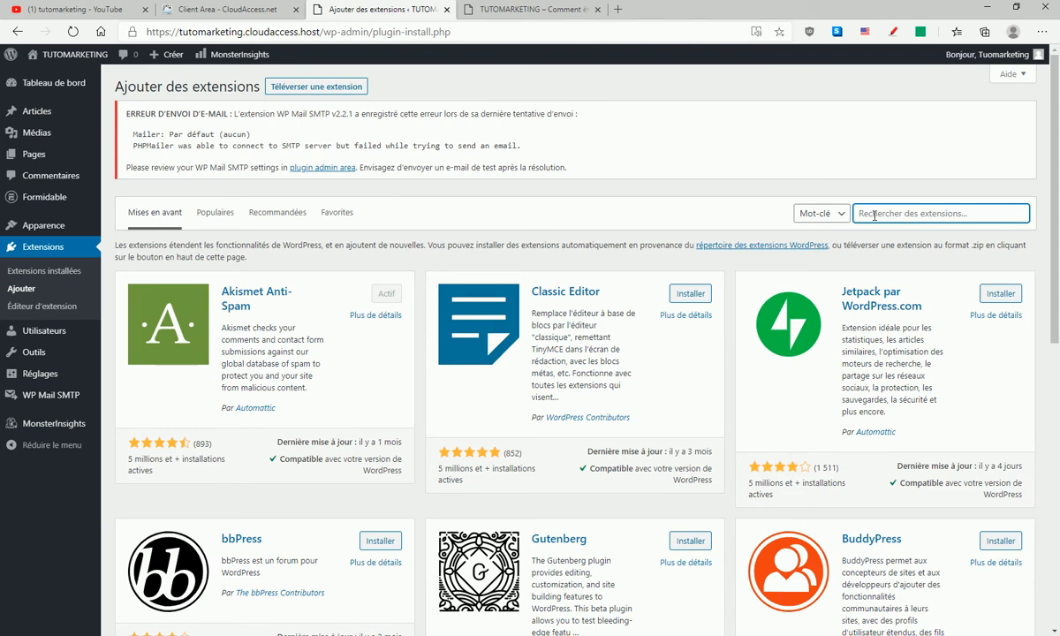
{"action": "type", "text": "form"}
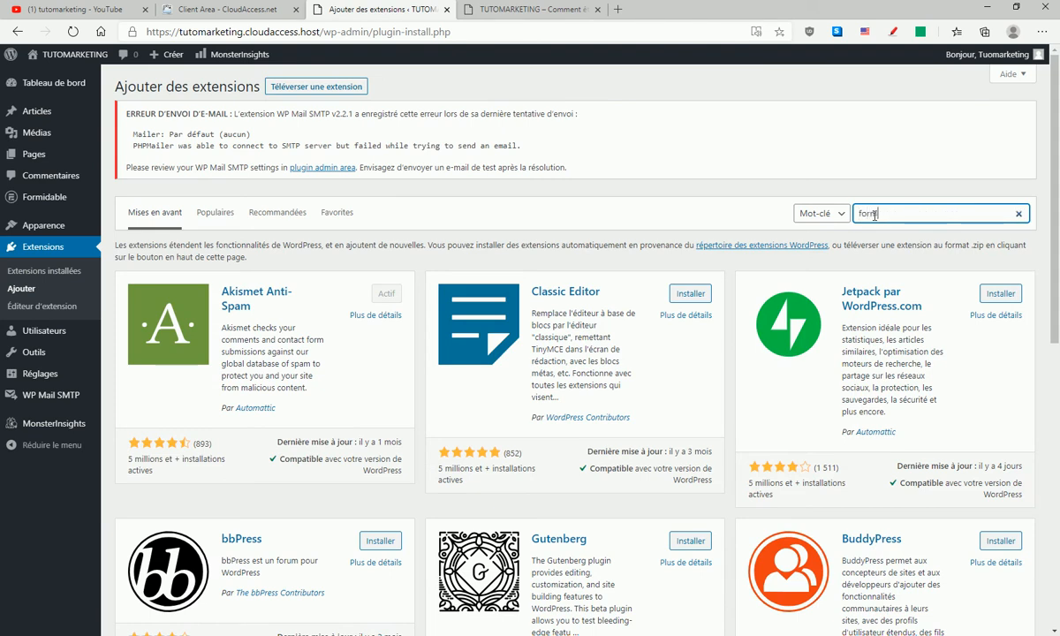
{"action": "type", "text": "idable"}
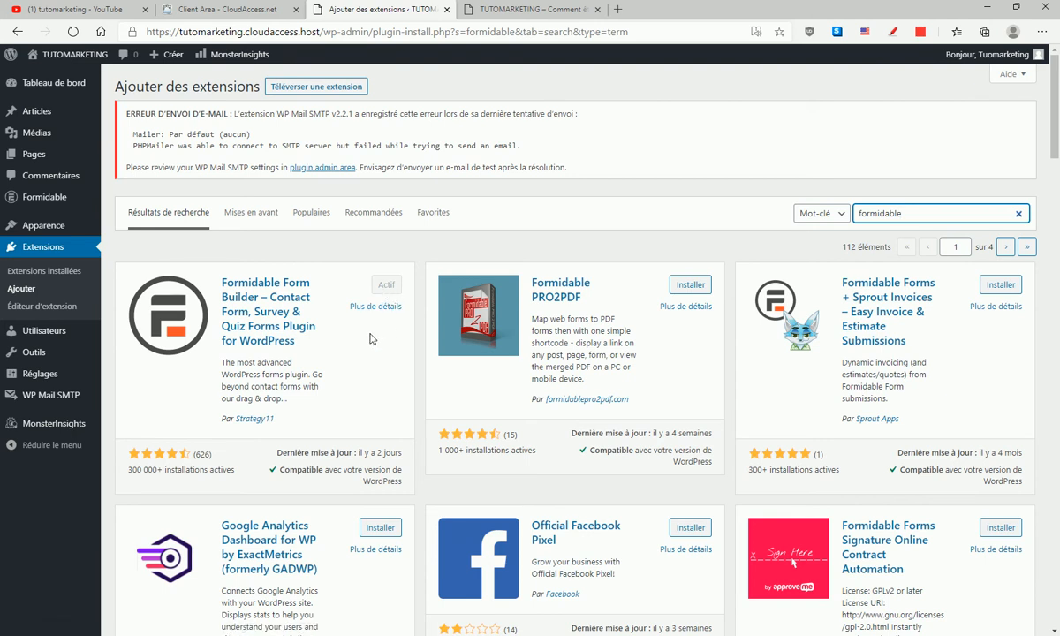
- Move the Formidable forms Ton ebook Gratuit, Inscription Newsletter and Contacter-Moi to the trash
{"action": "left_click", "coordinate": [42, 201]}
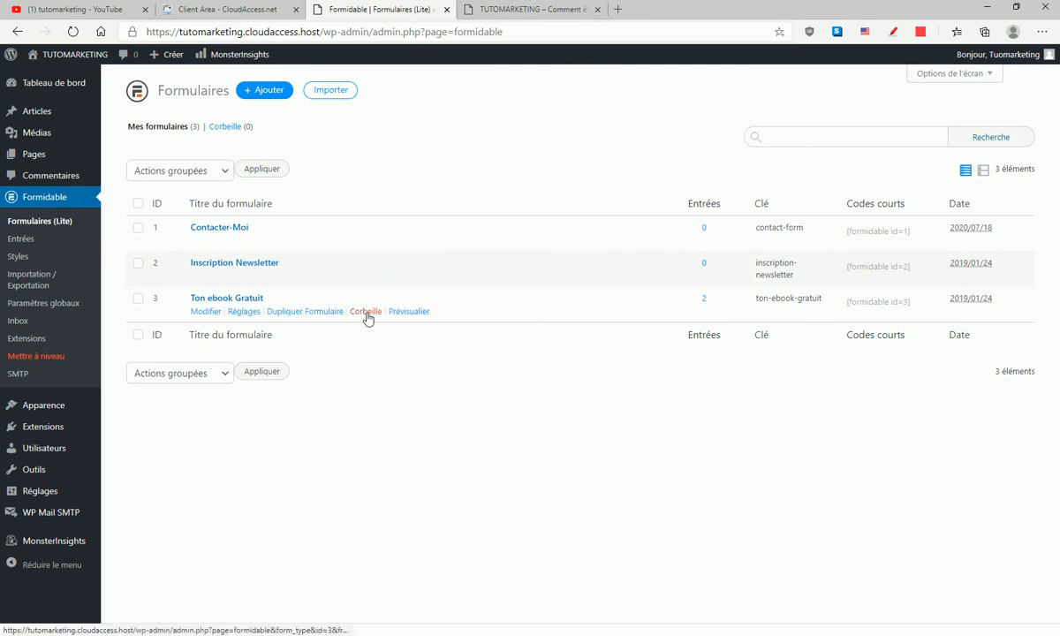
{"action": "left_click", "coordinate": [366, 314]}
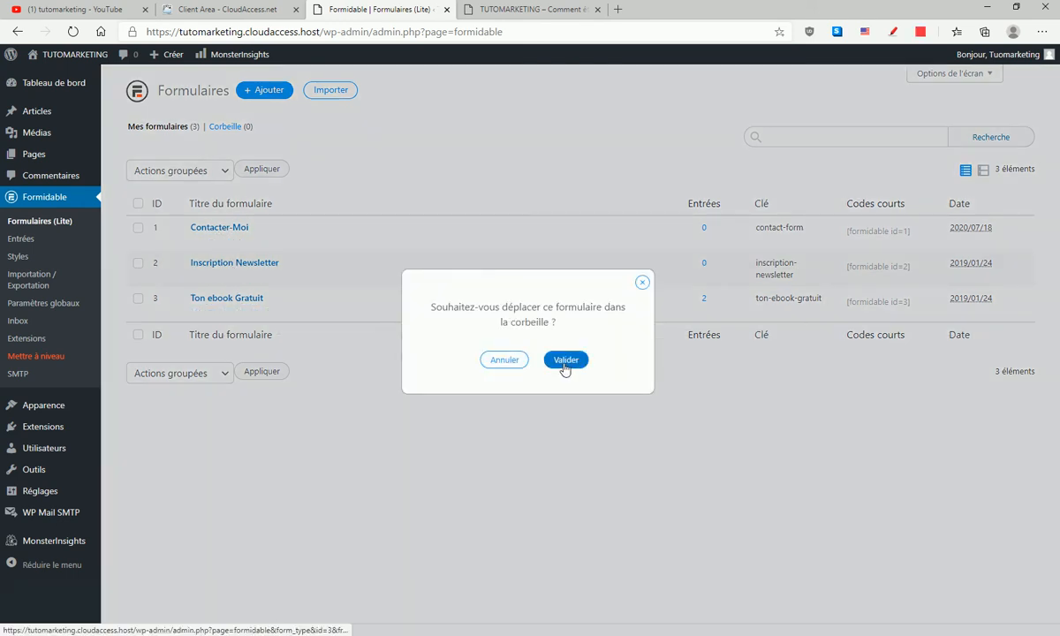
{"action": "left_click", "coordinate": [565, 360]}
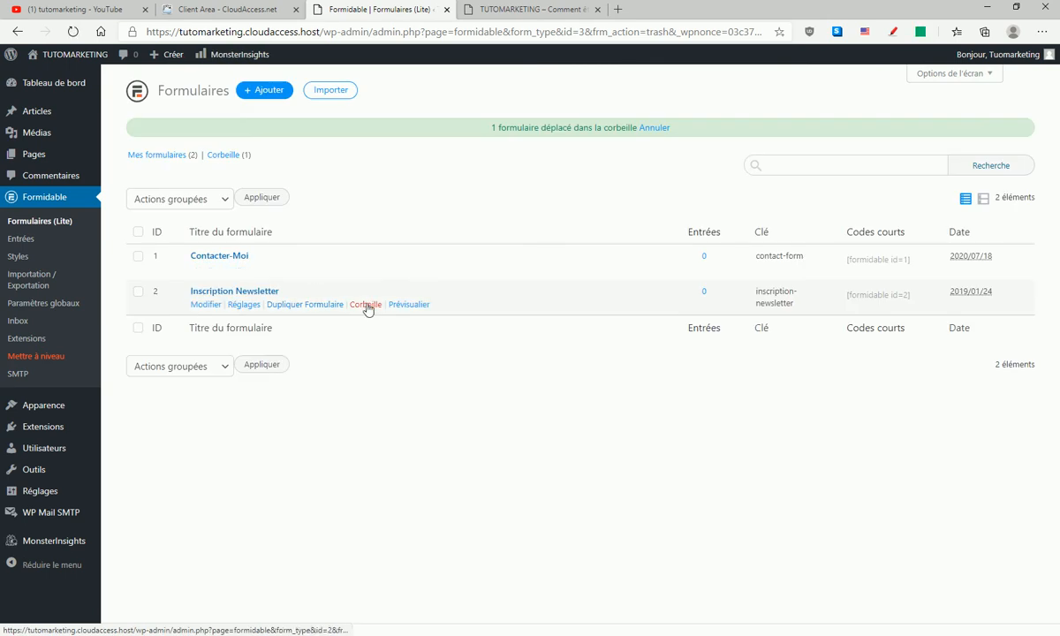
{"action": "left_click", "coordinate": [364, 308]}
{"action": "left_click", "coordinate": [566, 361]}
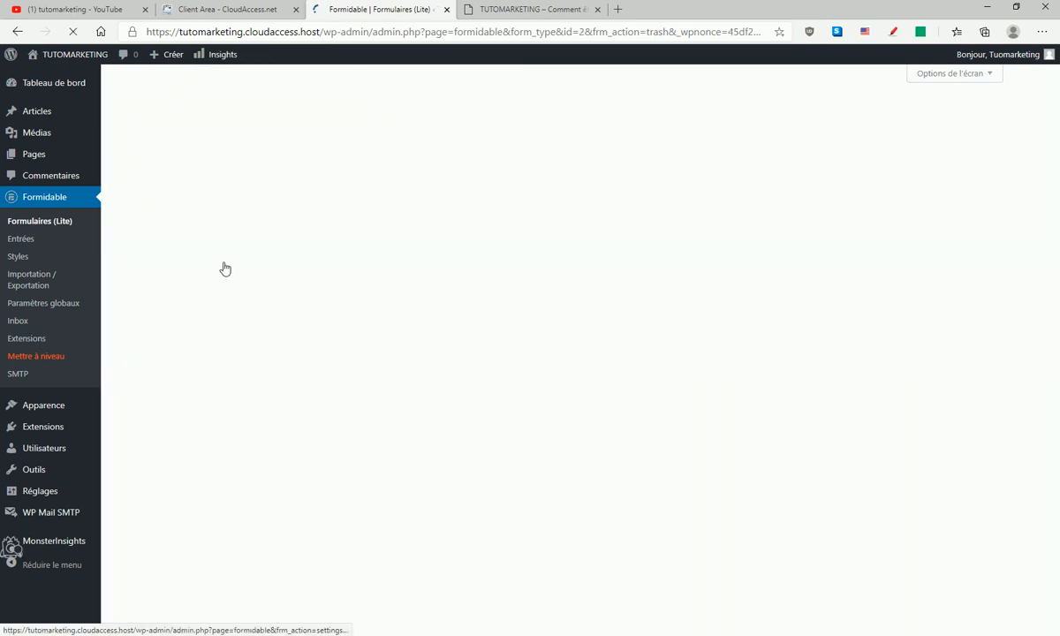
{"action": "left_click", "coordinate": [365, 270]}
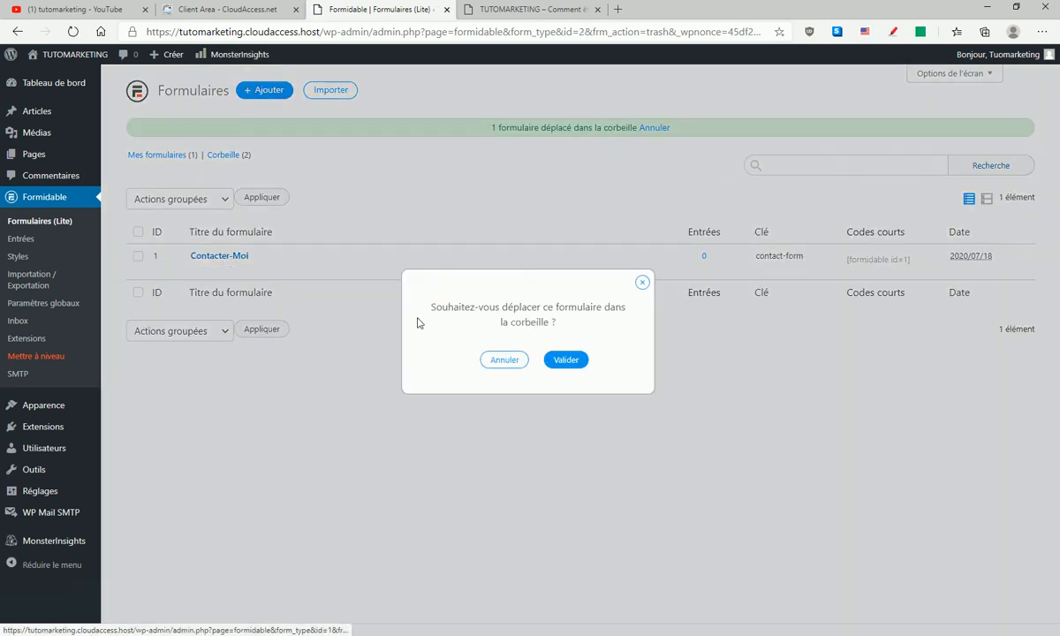
{"action": "left_click", "coordinate": [566, 360]}
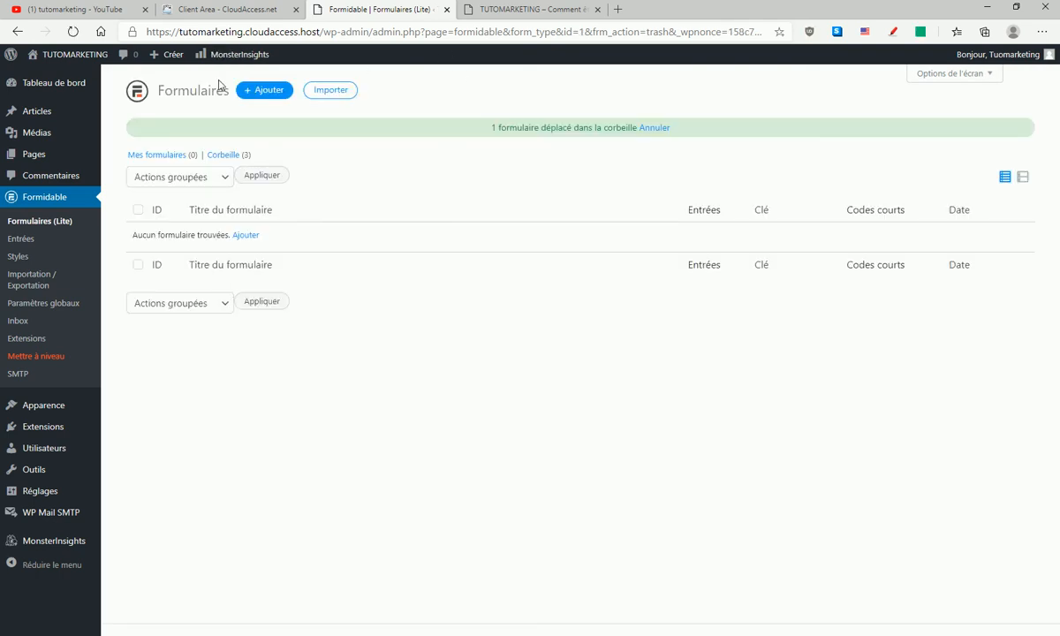
- Open the TUTOMARKETING site in a new browser tab and inspect the ebook section in its footer
{"action": "mouse_move", "coordinate": [70, 55]}
{"action": "right_click", "coordinate": [58, 77]}
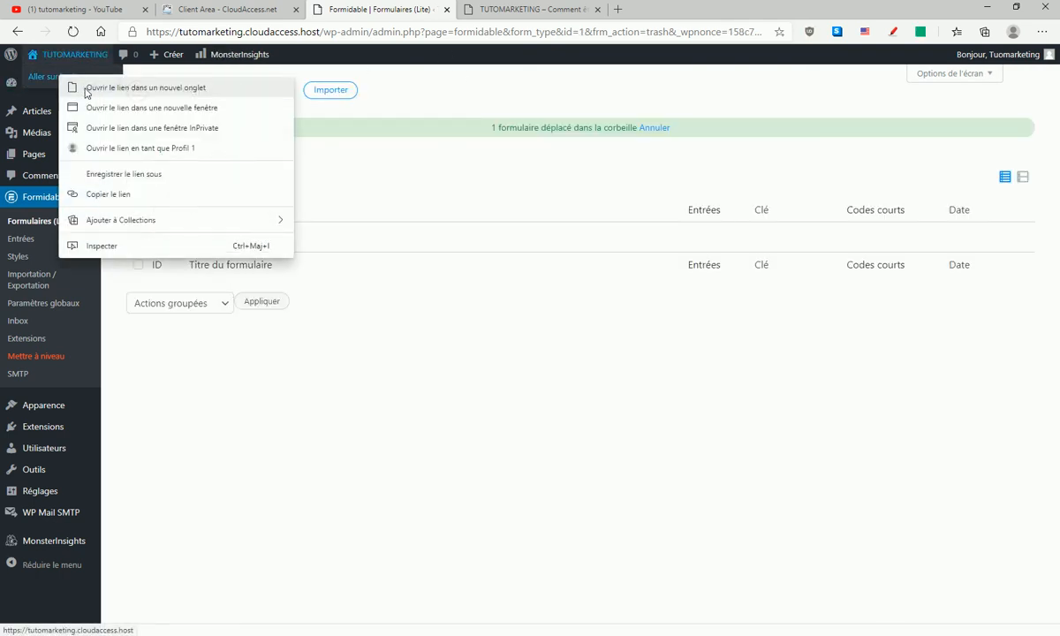
{"action": "left_click", "coordinate": [87, 92]}
{"action": "left_click", "coordinate": [720, 11]}
{"action": "left_click", "coordinate": [748, 11]}
{"action": "scroll", "coordinate": [645, 346], "scroll_direction": "down", "scroll_amount": 5}
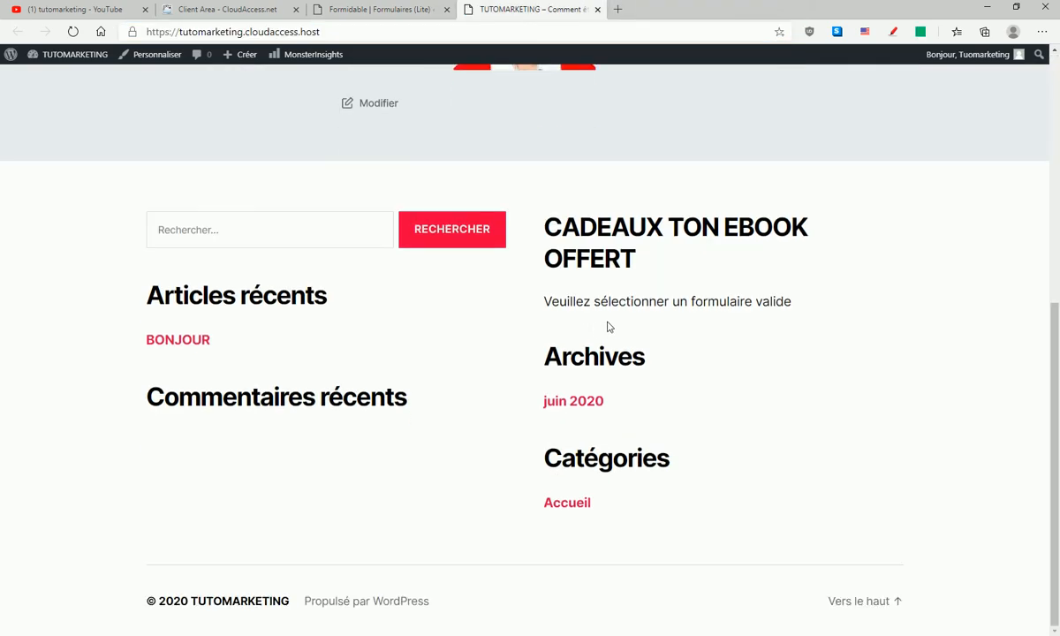
{"action": "scroll", "coordinate": [609, 304], "scroll_direction": "up", "scroll_amount": 3}
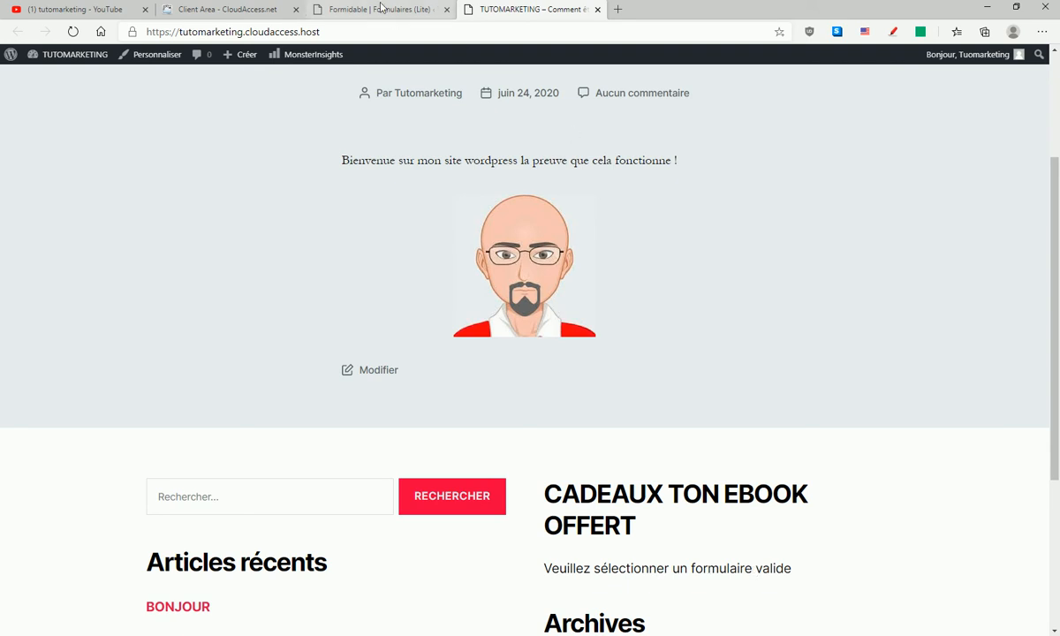
- Remove the text widget "CADEAUX TON EBOOK OFFERT" from the Pied de page #2 widget area
{"action": "left_click", "coordinate": [353, 9]}
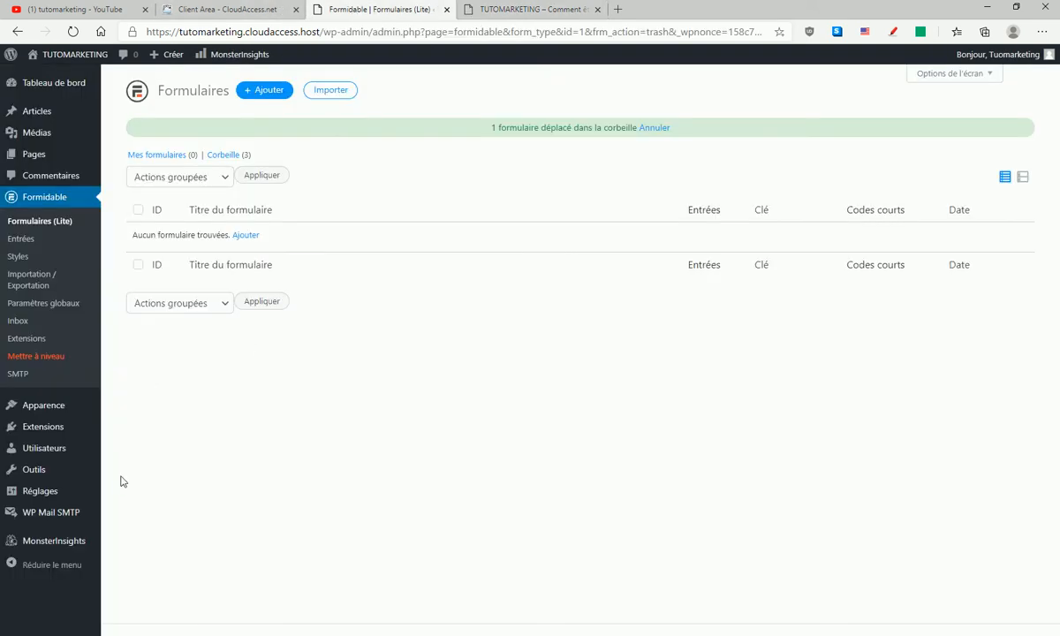
{"action": "mouse_move", "coordinate": [31, 493]}
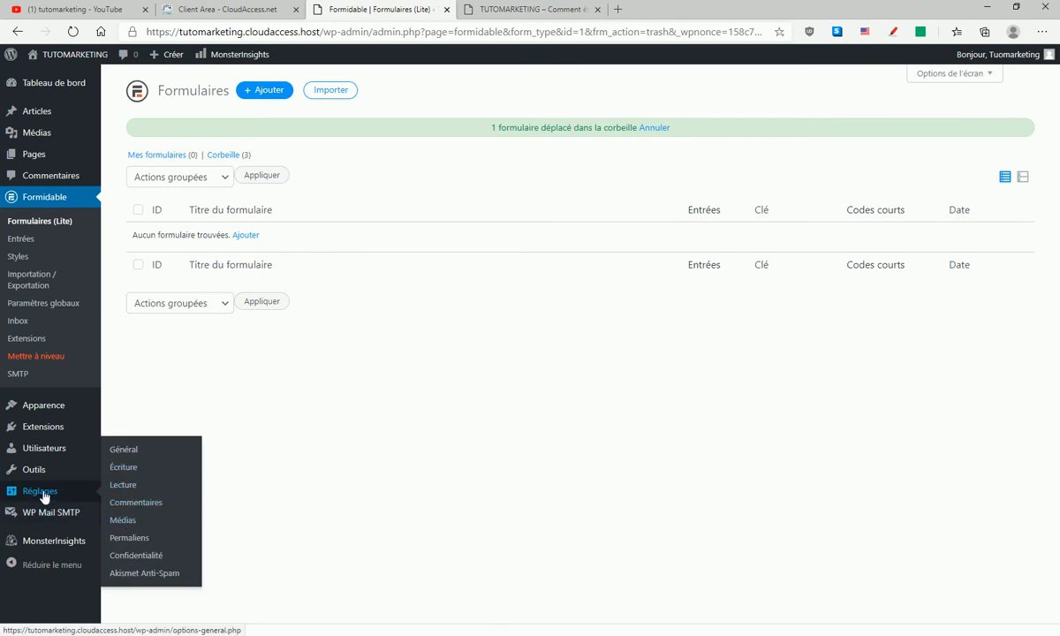
{"action": "mouse_move", "coordinate": [46, 404]}
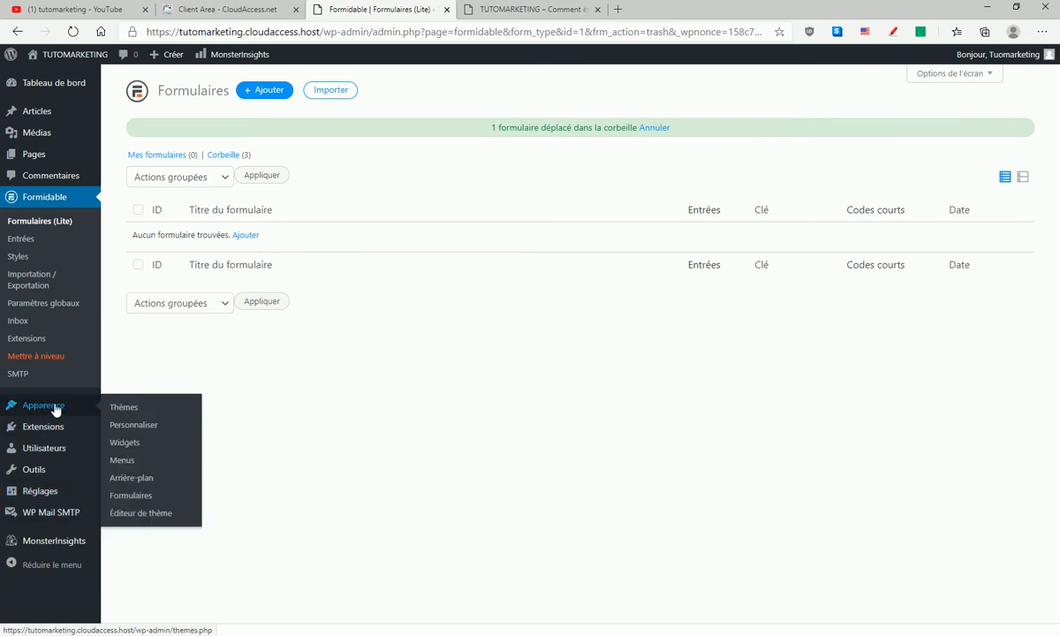
{"action": "left_click", "coordinate": [125, 444]}
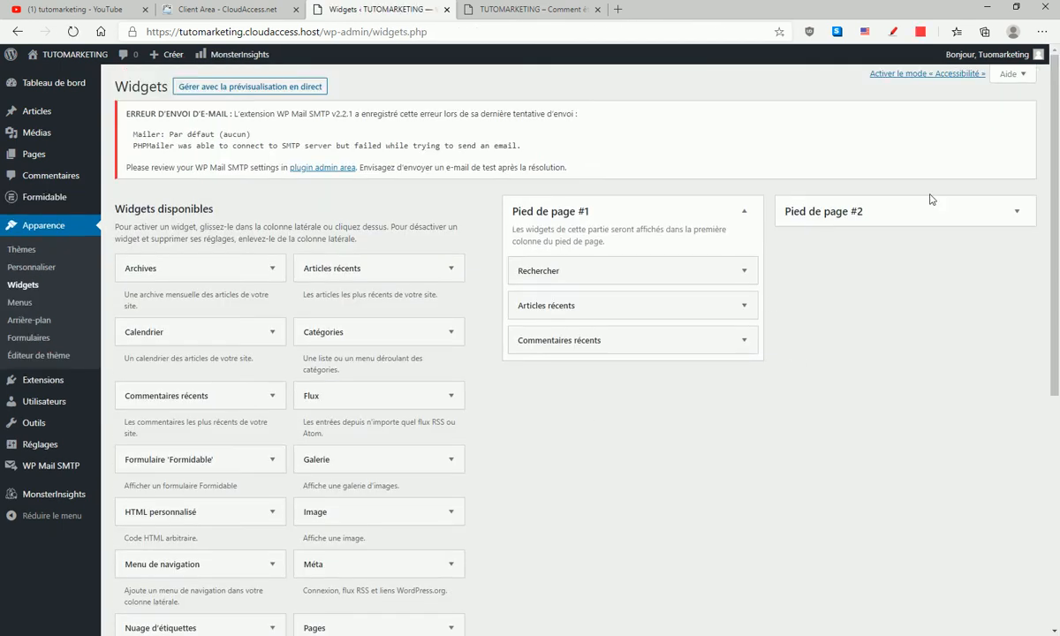
{"action": "left_click", "coordinate": [906, 211]}
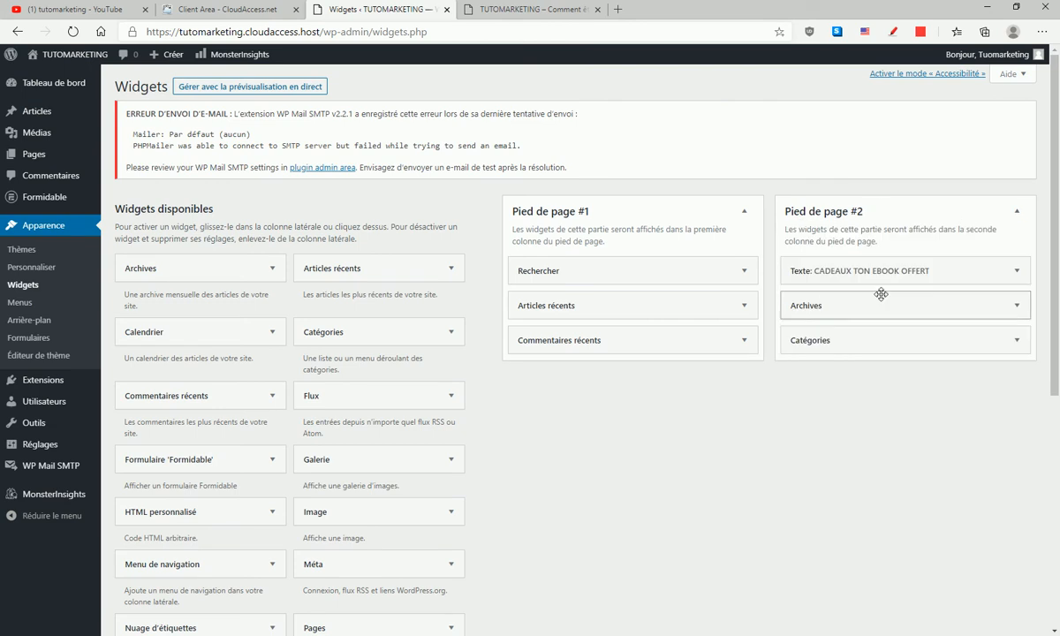
{"action": "left_click_drag", "start_coordinate": [918, 272], "coordinate": [307, 438]}
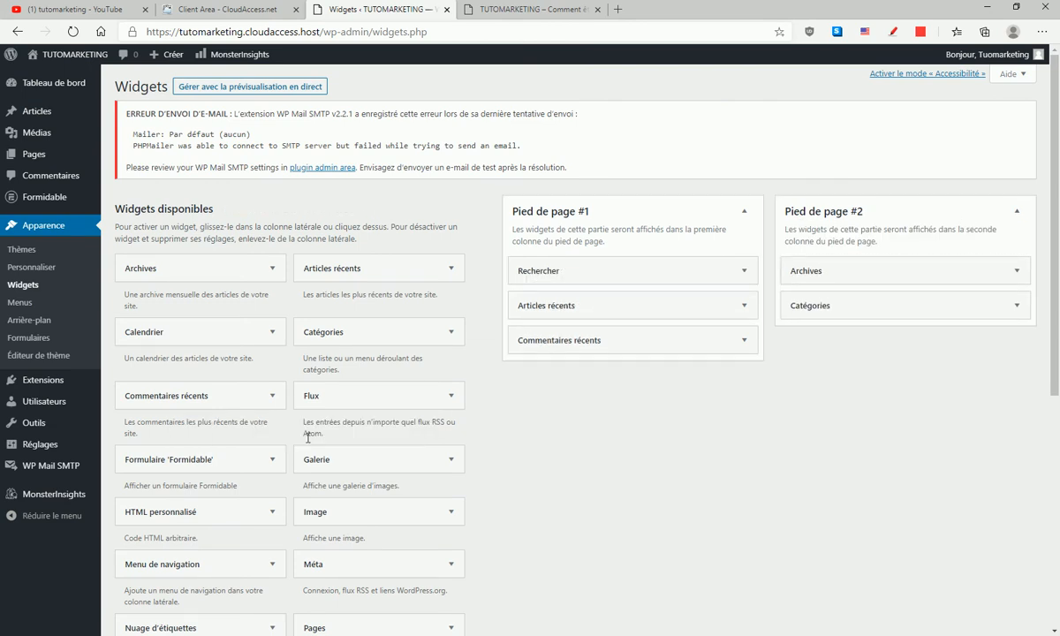
{"action": "scroll", "coordinate": [307, 445], "scroll_direction": "down", "scroll_amount": 1}
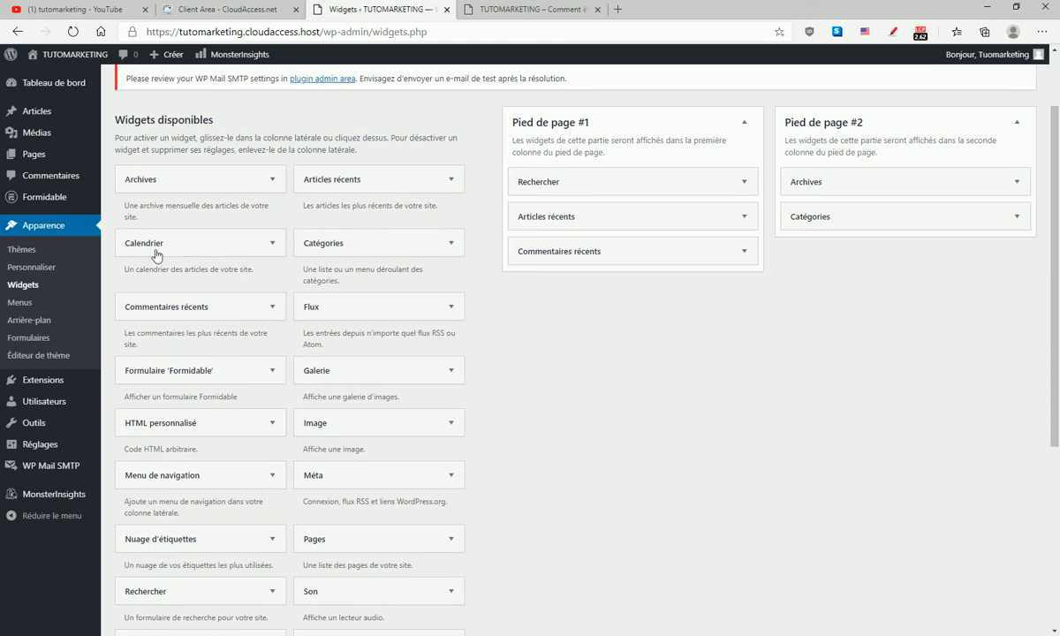
- Start a new Formidable form from the Contact Us template and name it "Ton ebook Offert"
{"action": "left_click", "coordinate": [33, 203]}
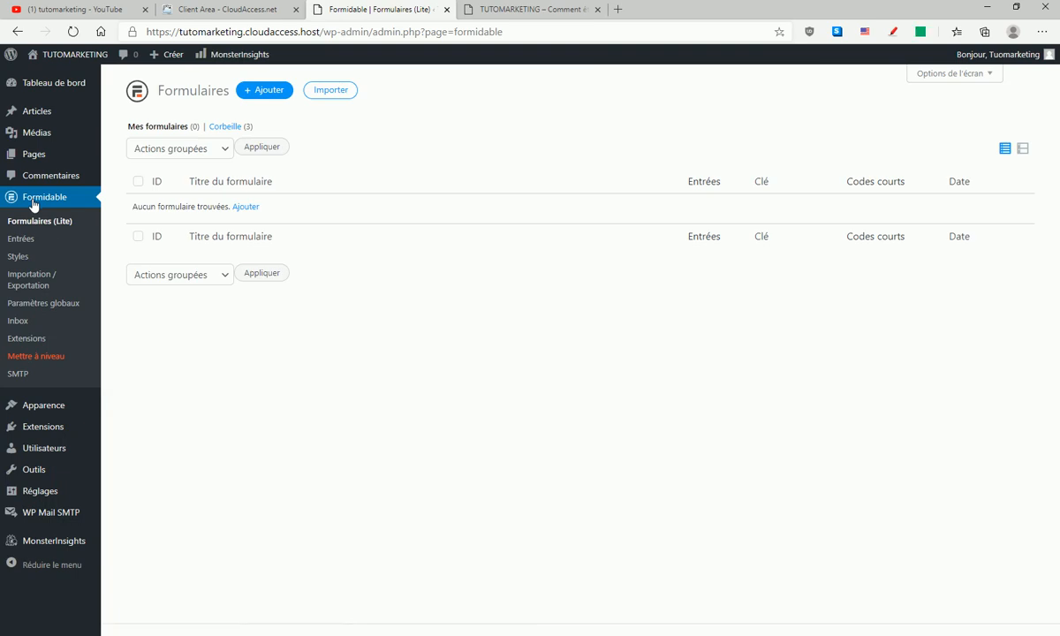
{"action": "left_click", "coordinate": [266, 91]}
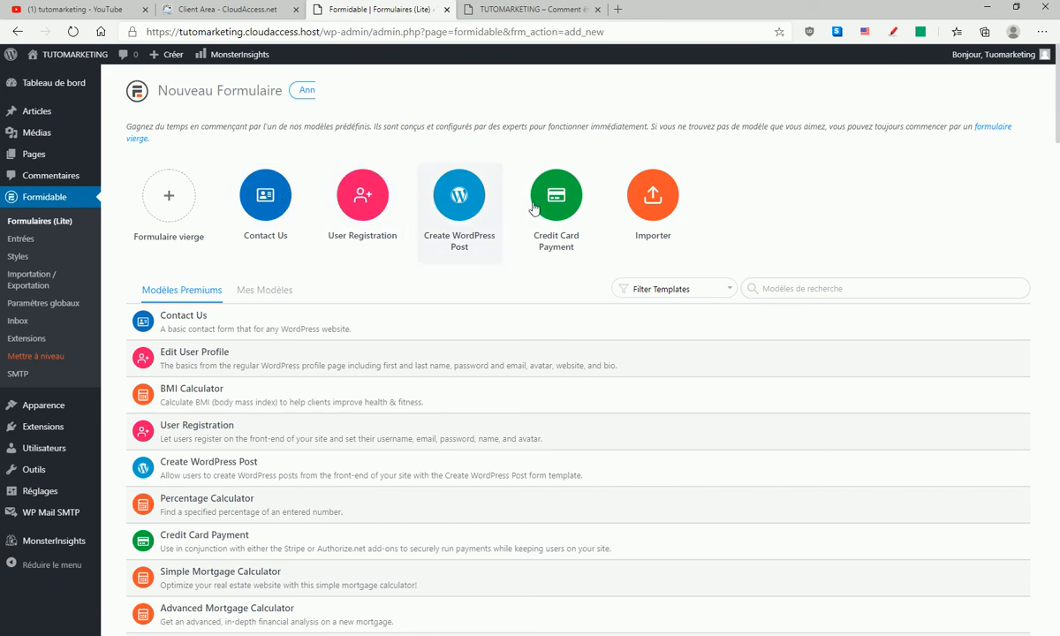
{"action": "left_click", "coordinate": [268, 208]}
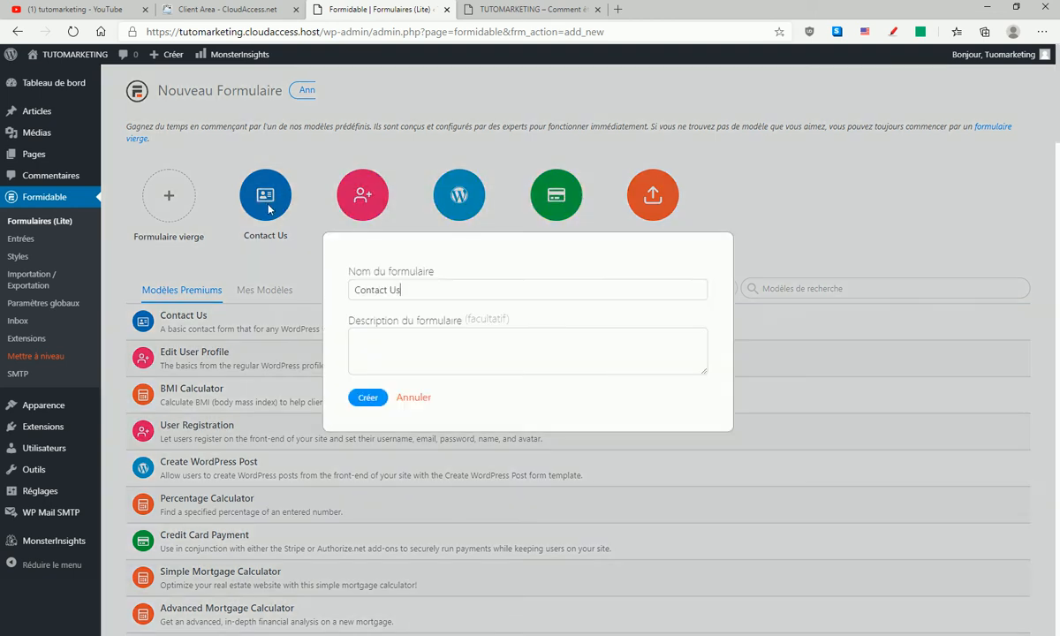
{"action": "left_click_drag", "start_coordinate": [406, 298], "coordinate": [323, 297]}
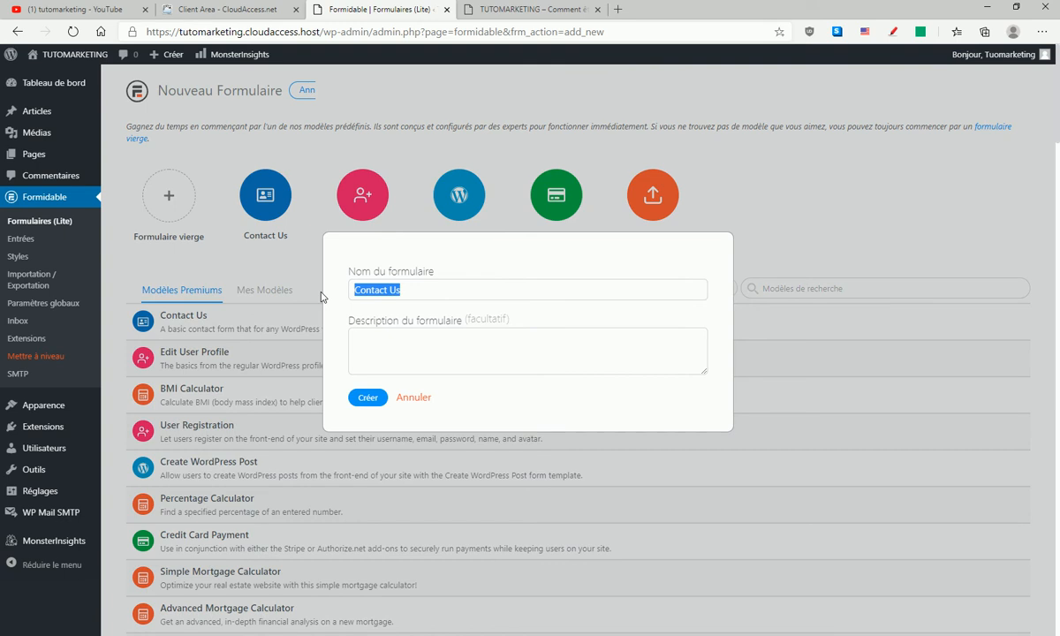
{"action": "type", "text": "Ton ebook Offer"}
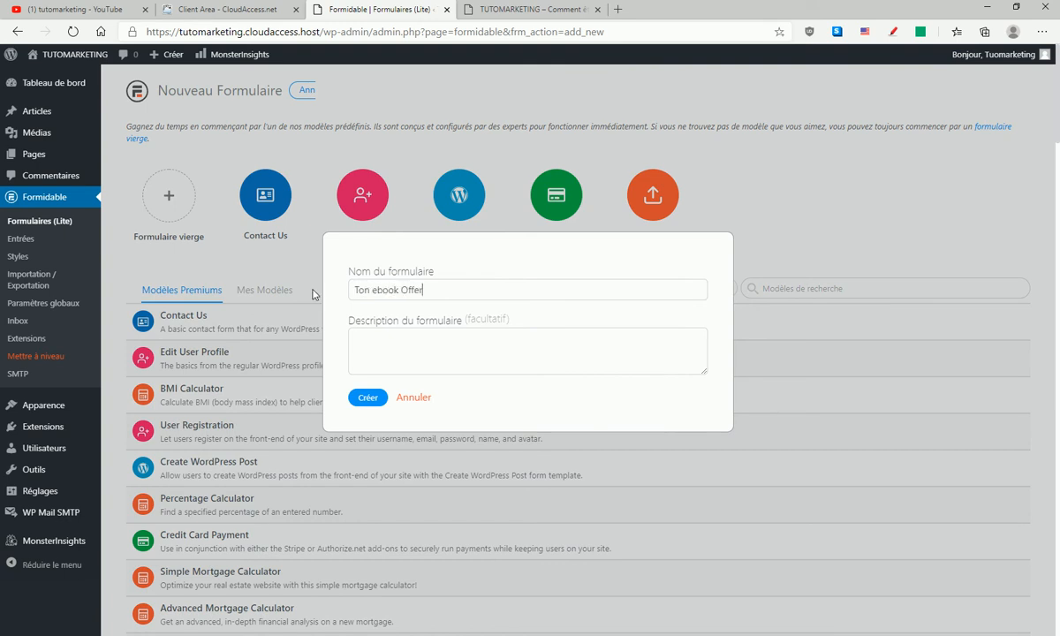
{"action": "type", "text": "t"}
- Give the form the description "Ton ebook Offert sur le marketing", reusing the copied name, and create it
{"action": "triple_click", "coordinate": [412, 292]}
{"action": "key", "text": "ctrl+c"}
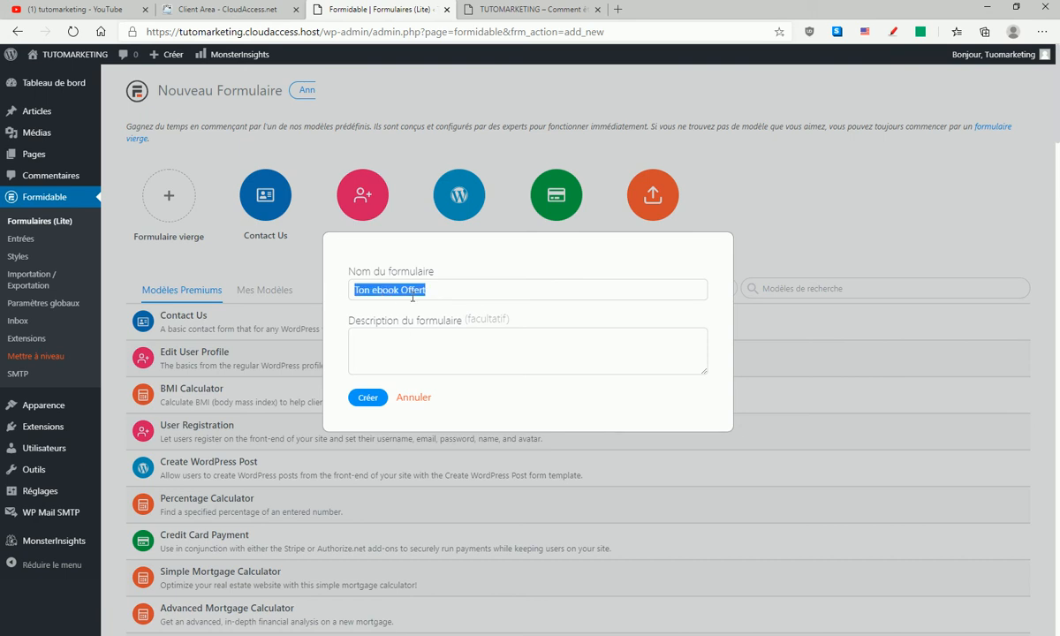
{"action": "right_click", "coordinate": [412, 292]}
{"action": "left_click", "coordinate": [434, 340]}
{"action": "left_click", "coordinate": [357, 336]}
{"action": "right_click", "coordinate": [380, 349]}
{"action": "left_click", "coordinate": [417, 473]}
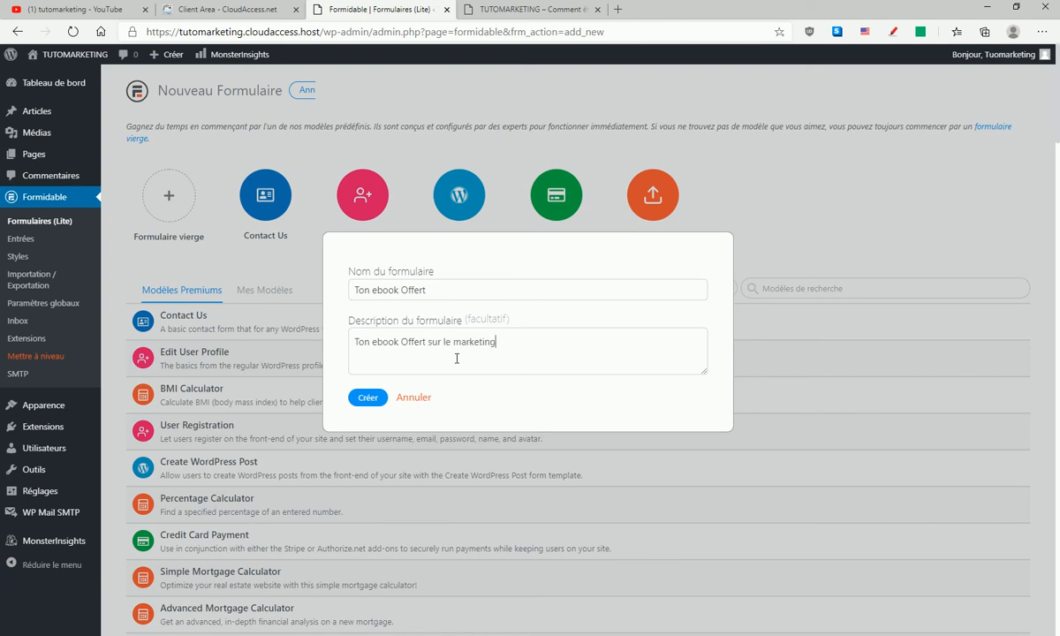
{"action": "left_click", "coordinate": [367, 397]}
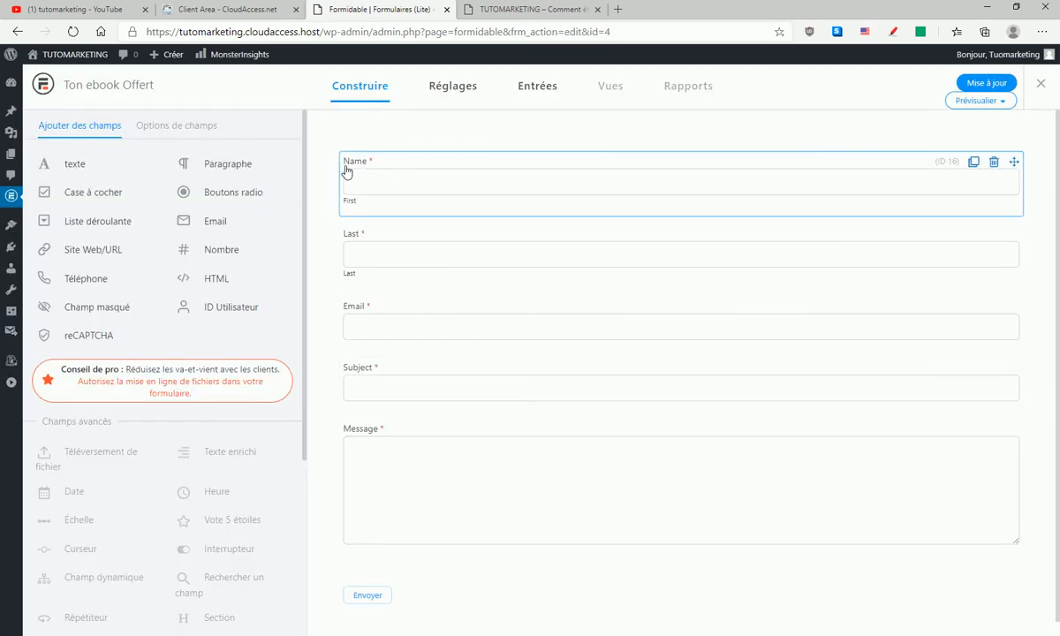
- Delete the Name and Last fields from the Ton ebook Offert form
{"action": "left_click", "coordinate": [993, 163]}
{"action": "left_click", "coordinate": [568, 361]}
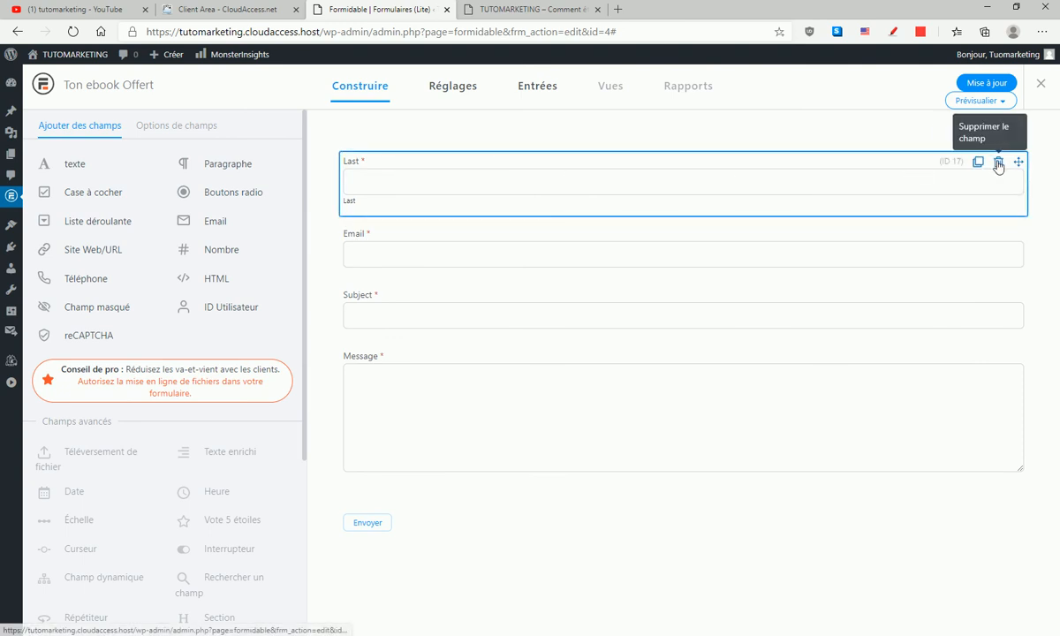
{"action": "left_click", "coordinate": [997, 163]}
{"action": "left_click", "coordinate": [571, 369]}
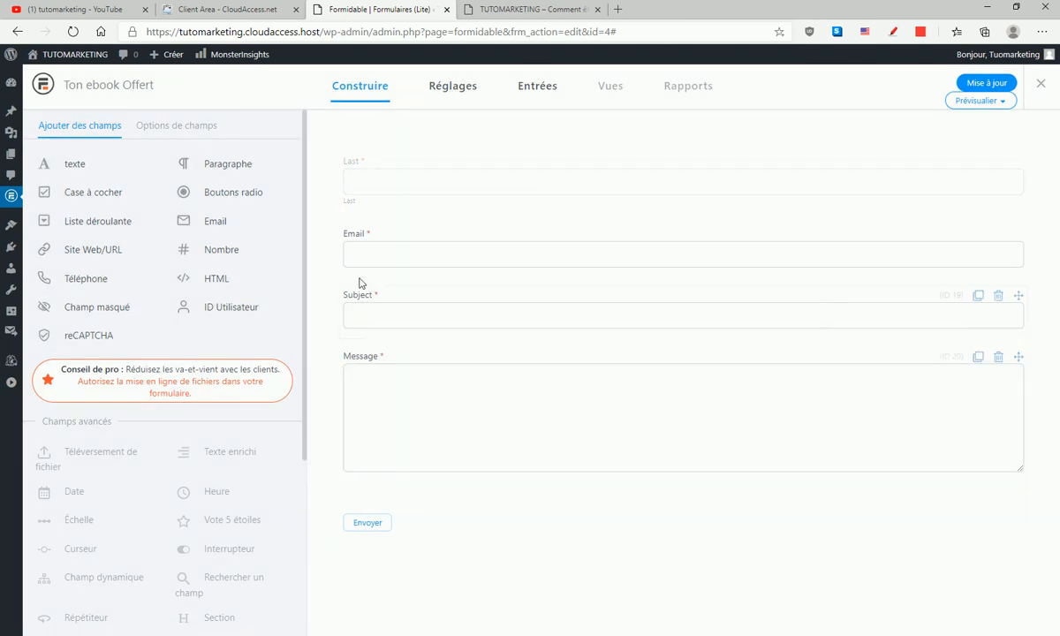
- Delete the Subject and Message fields from the Ton ebook Offert form and save the updated form
{"action": "left_click", "coordinate": [997, 225]}
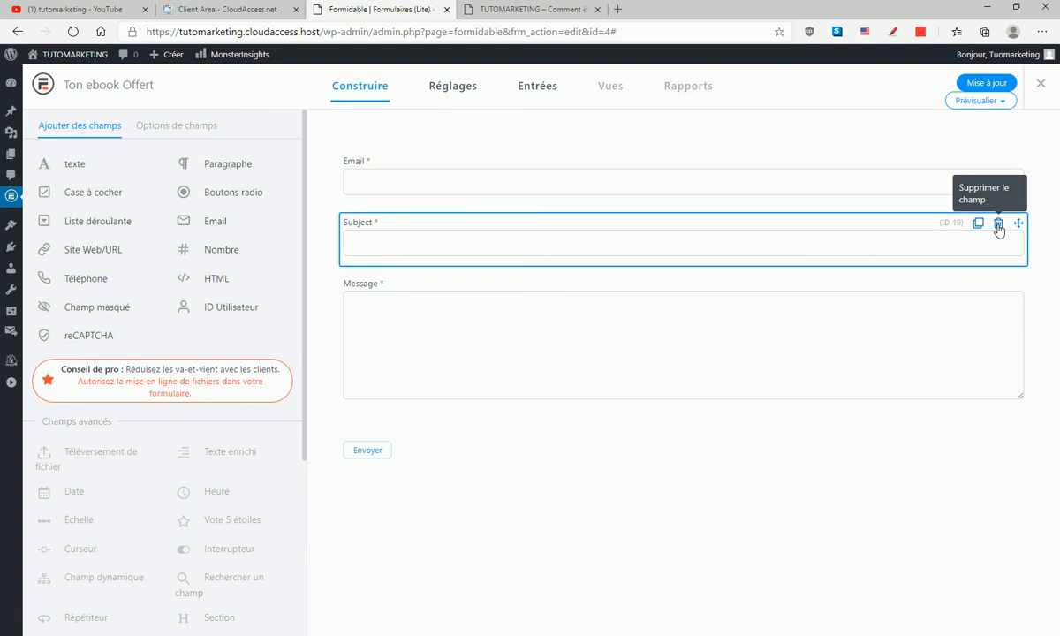
{"action": "left_click", "coordinate": [568, 368]}
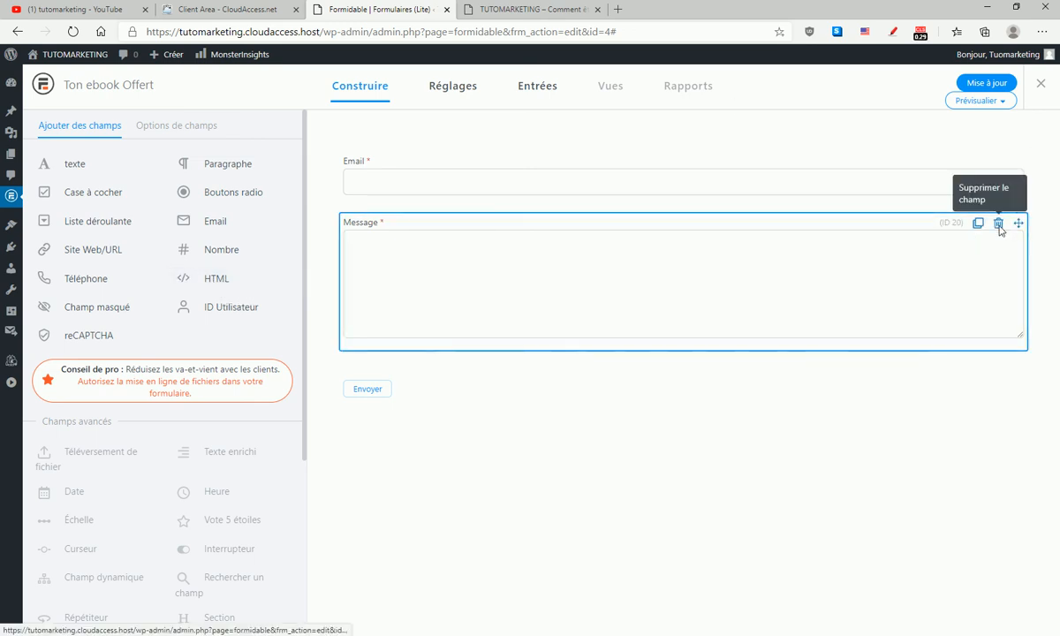
{"action": "left_click", "coordinate": [998, 225]}
{"action": "left_click", "coordinate": [569, 370]}
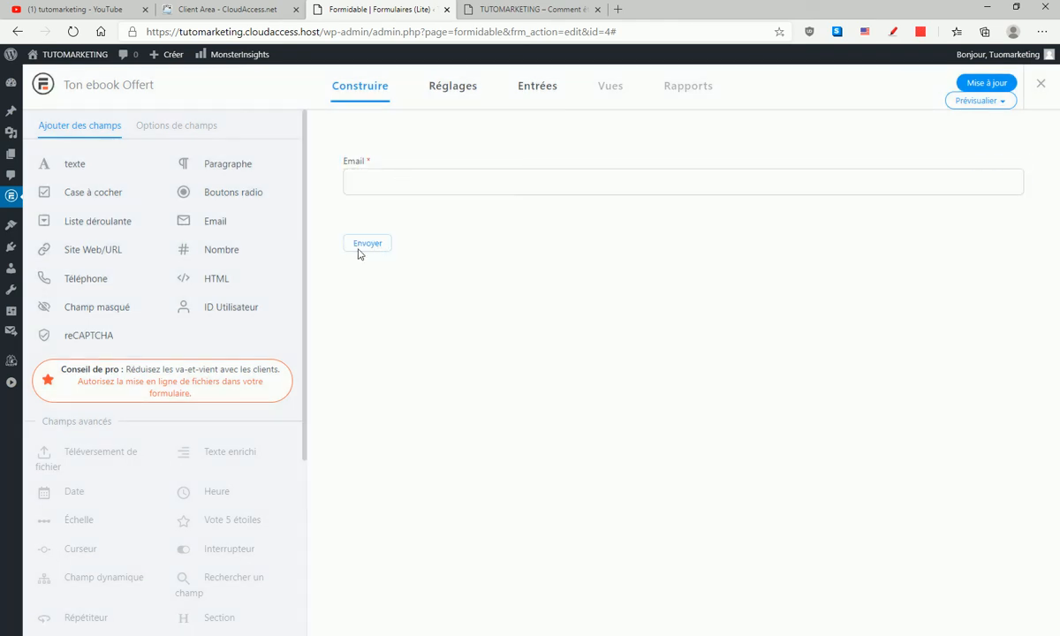
{"action": "left_click", "coordinate": [995, 85]}
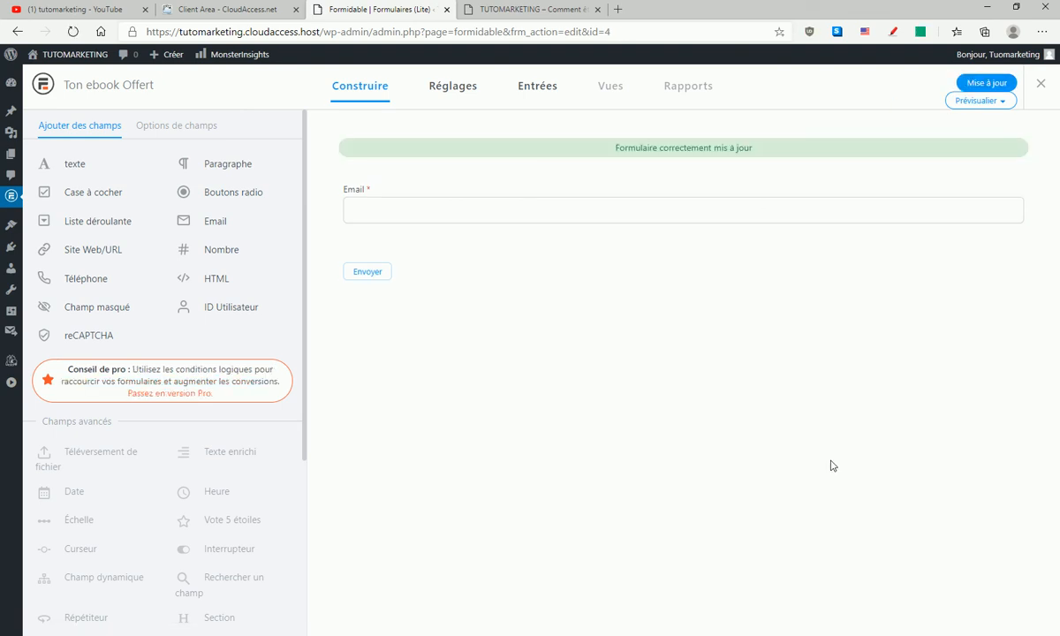
- Close the form editor and copy the Ton ebook Offert form's shortcode [formidable id=4] from the forms list
{"action": "left_click", "coordinate": [1040, 85]}
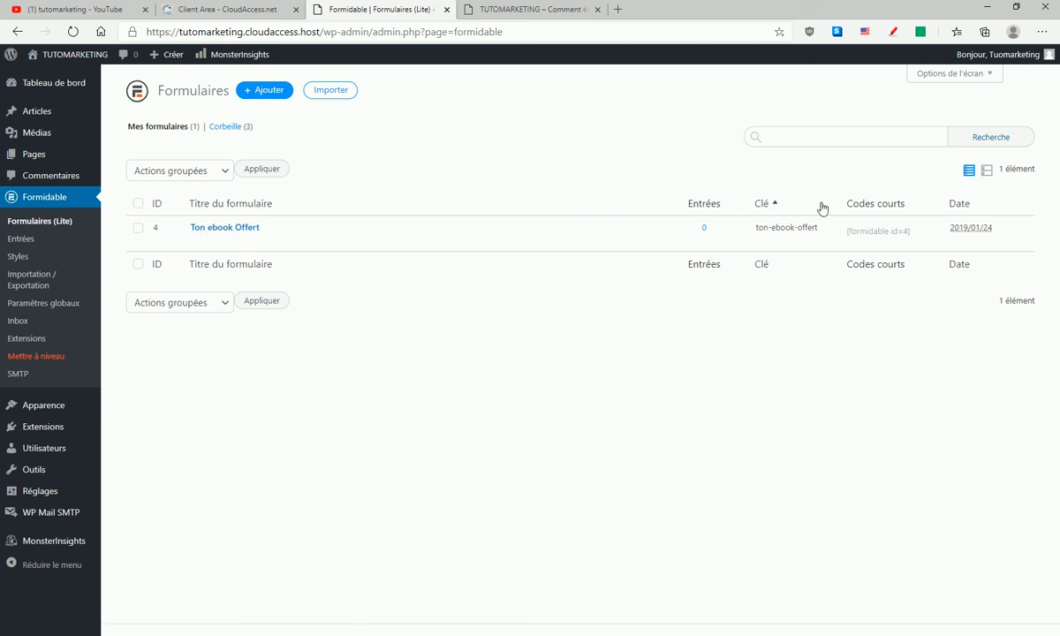
{"action": "left_click", "coordinate": [861, 230]}
{"action": "key", "text": "ctrl+c"}
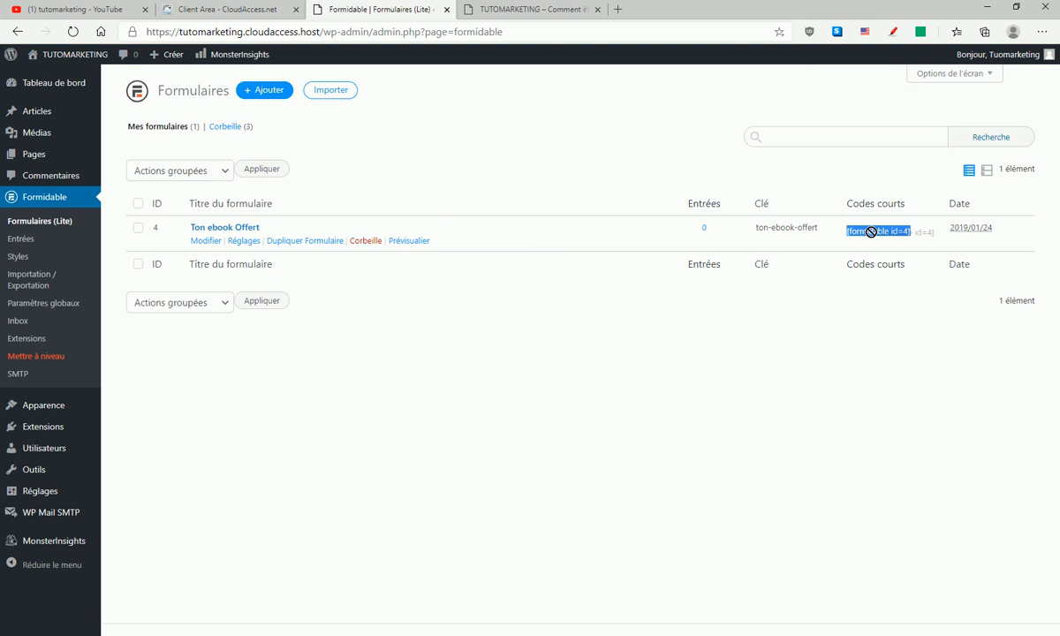
{"action": "right_click", "coordinate": [872, 234]}
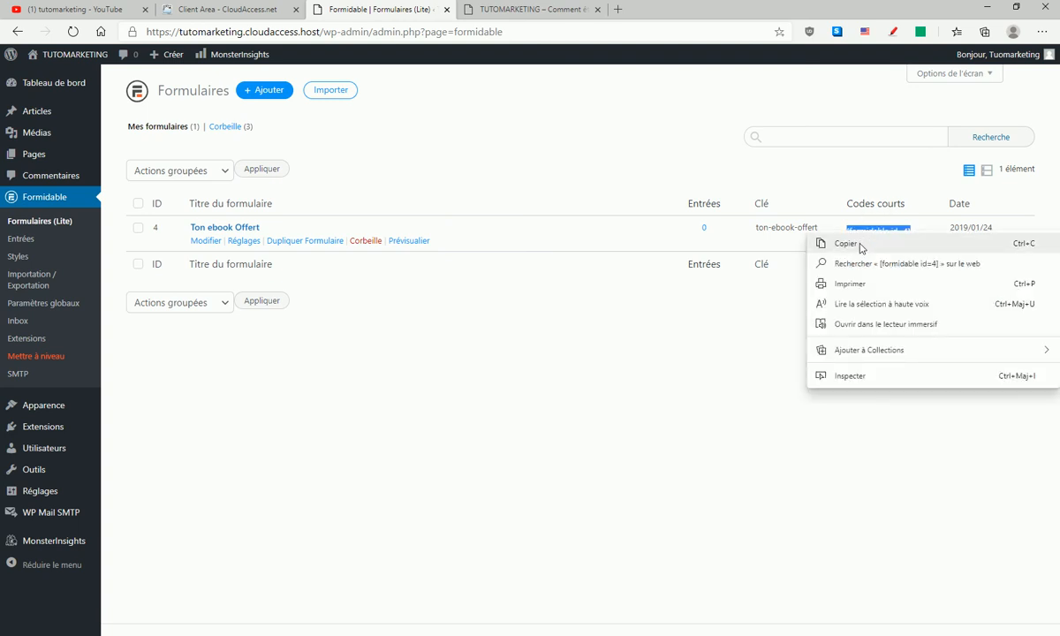
{"action": "left_click", "coordinate": [859, 244]}
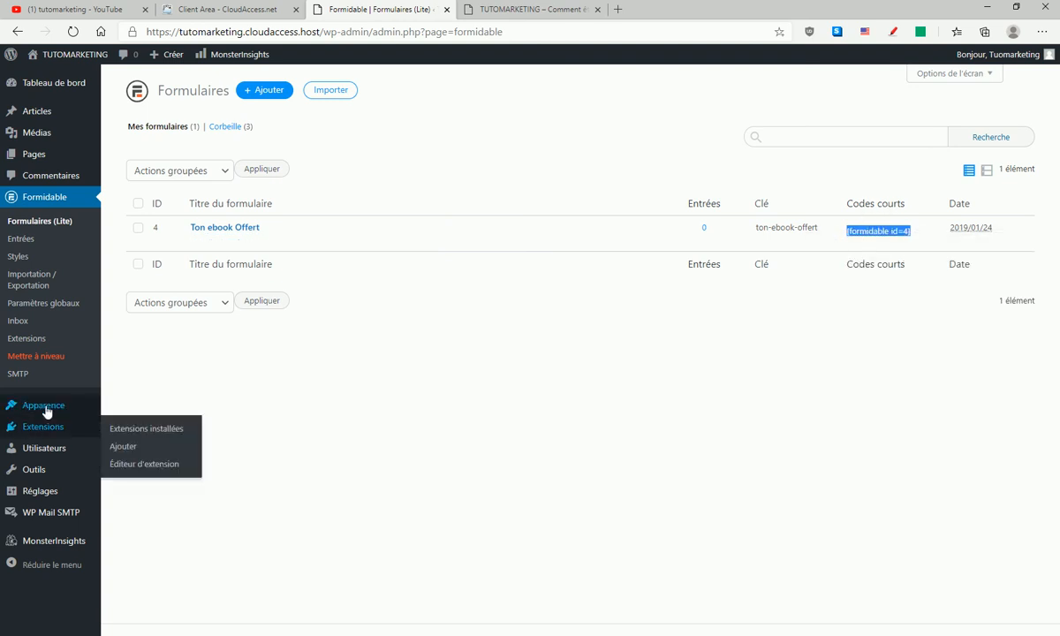
- Add a Texte widget at the start of the Pied de page #2 widget area and title it "TON EBOOK OFFERT"
{"action": "mouse_move", "coordinate": [39, 412]}
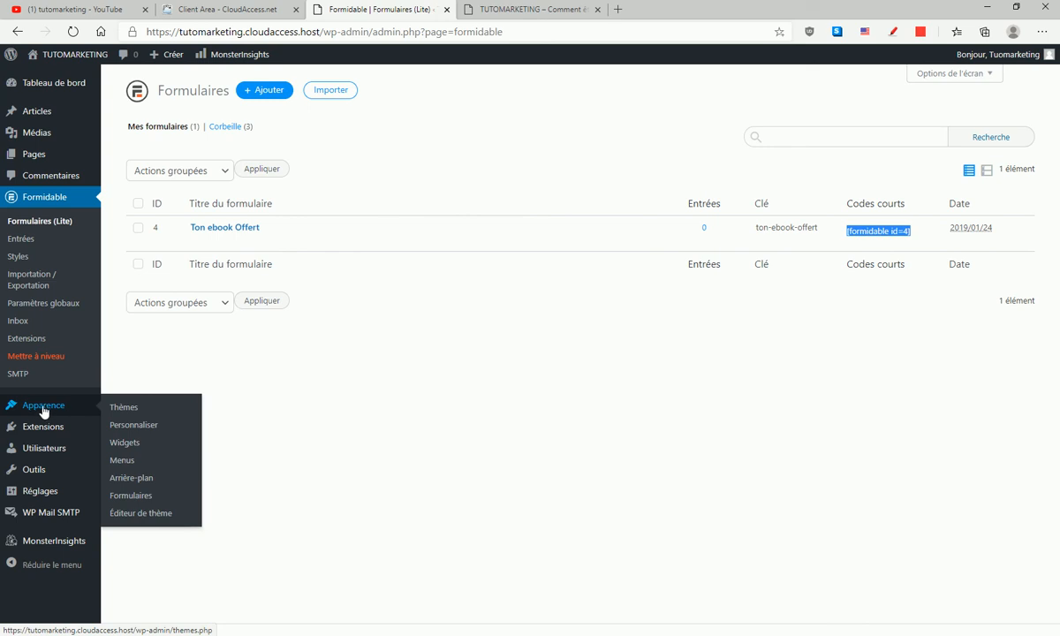
{"action": "left_click", "coordinate": [123, 445]}
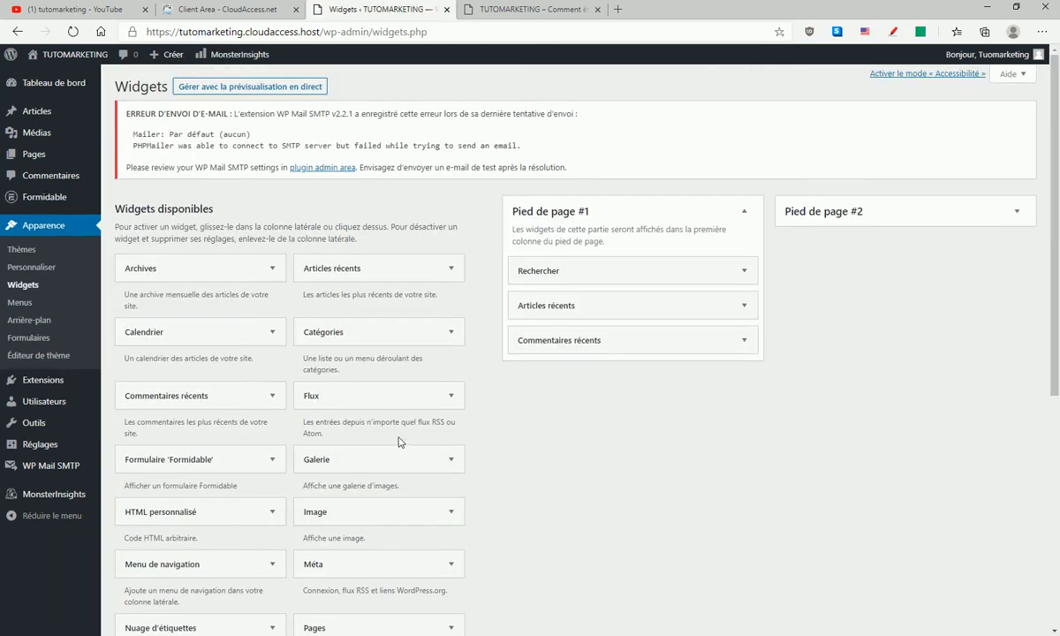
{"action": "left_click", "coordinate": [1016, 210]}
{"action": "scroll", "coordinate": [563, 402], "scroll_direction": "down", "scroll_amount": 5}
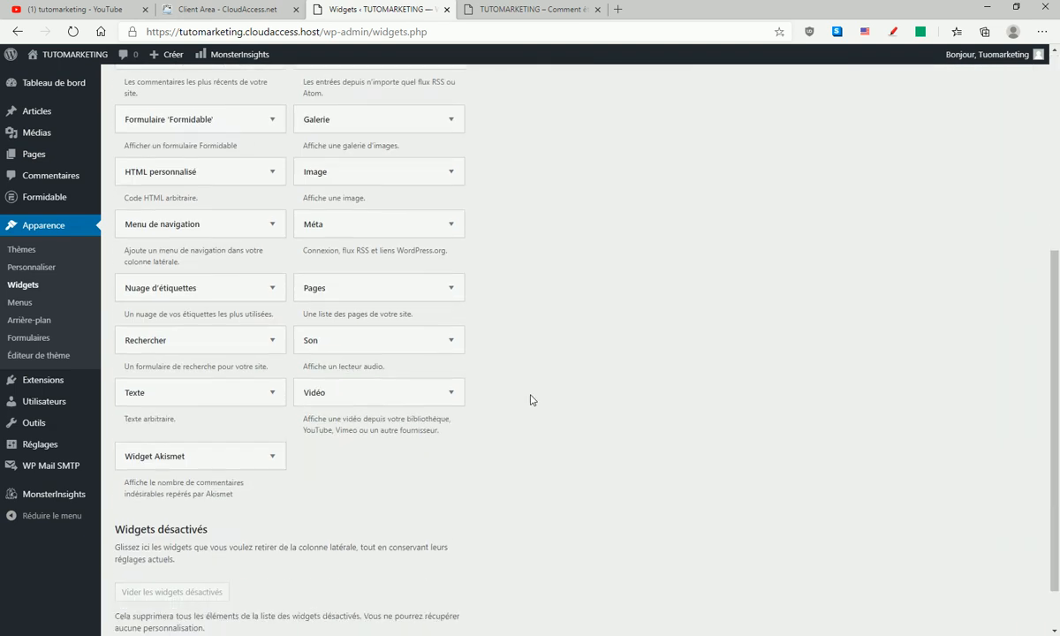
{"action": "left_click_drag", "start_coordinate": [143, 336], "coordinate": [816, 259]}
{"action": "left_click", "coordinate": [788, 317]}
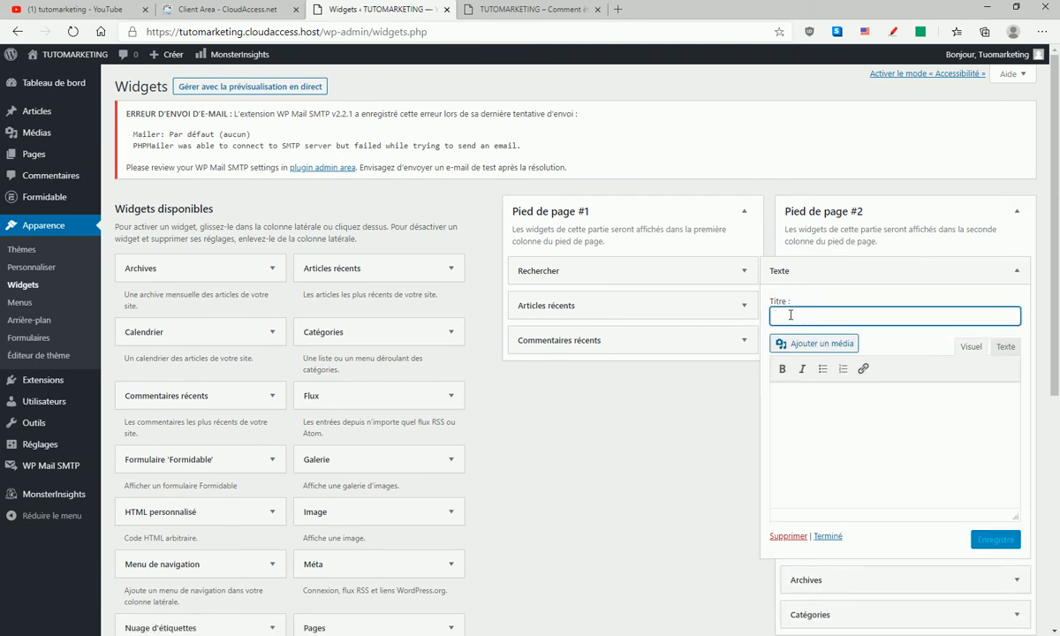
{"action": "type", "text": "TON EBOOK OFFERT"}
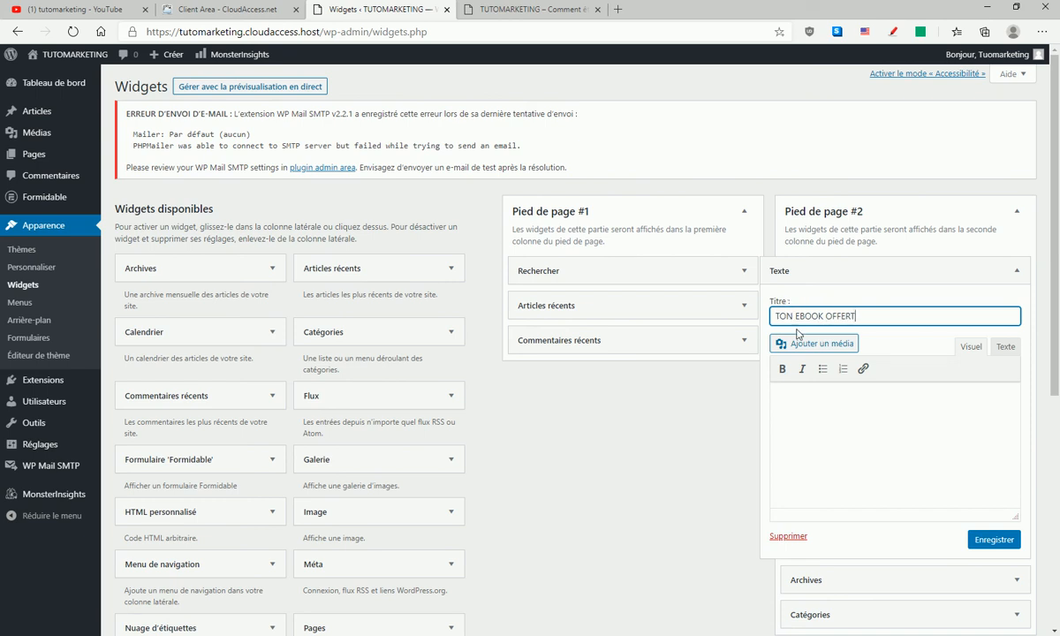
- Paste the copied shortcode [formidable id=4] into the text widget's content, then save and collapse the widget
{"action": "right_click", "coordinate": [809, 406]}
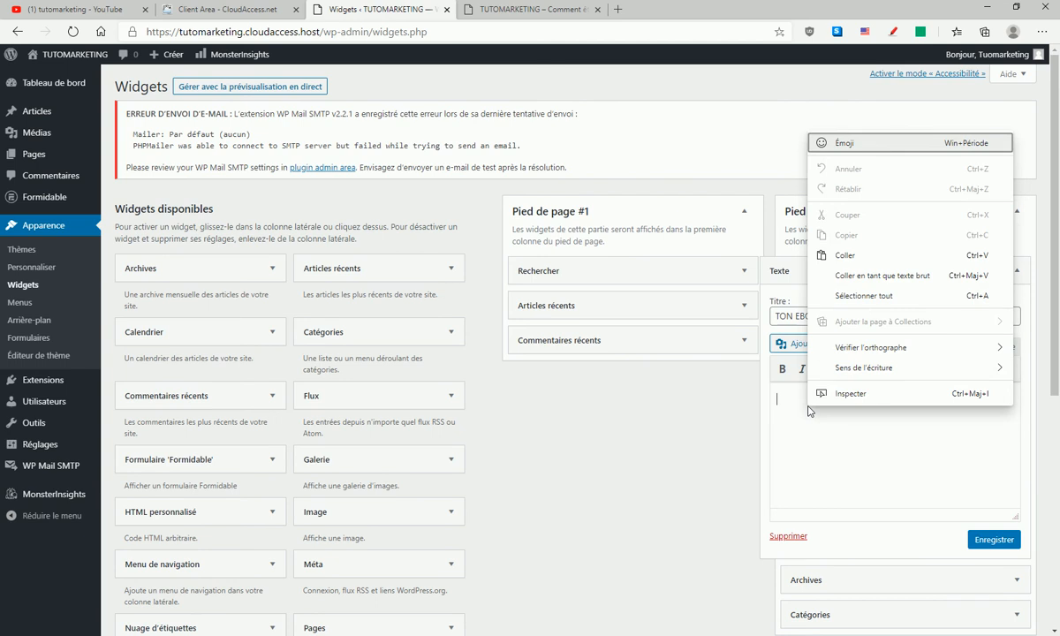
{"action": "left_click", "coordinate": [819, 255]}
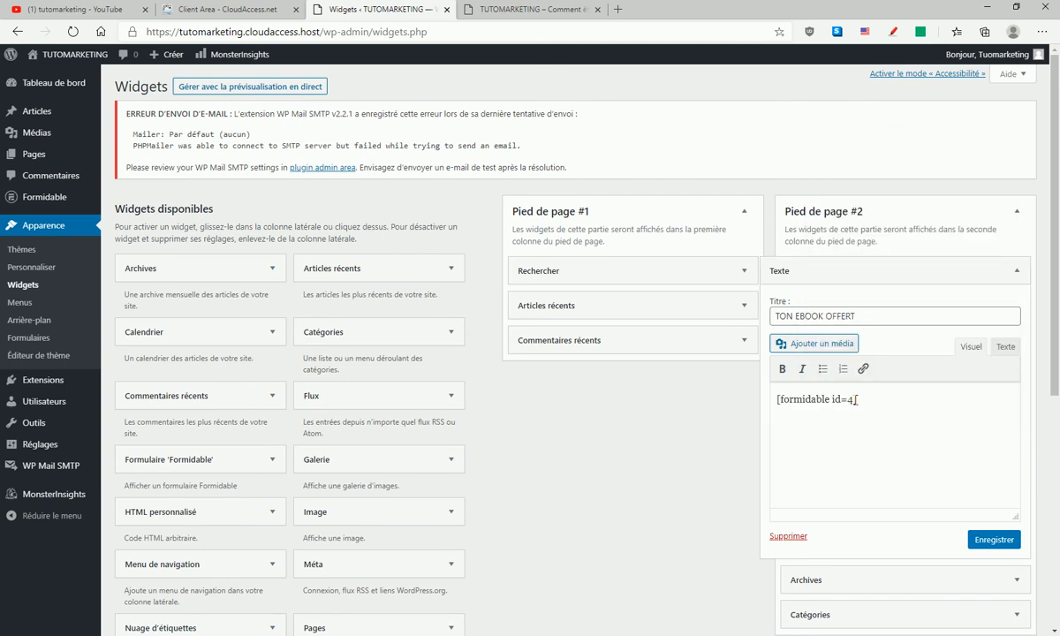
{"action": "left_click", "coordinate": [996, 541]}
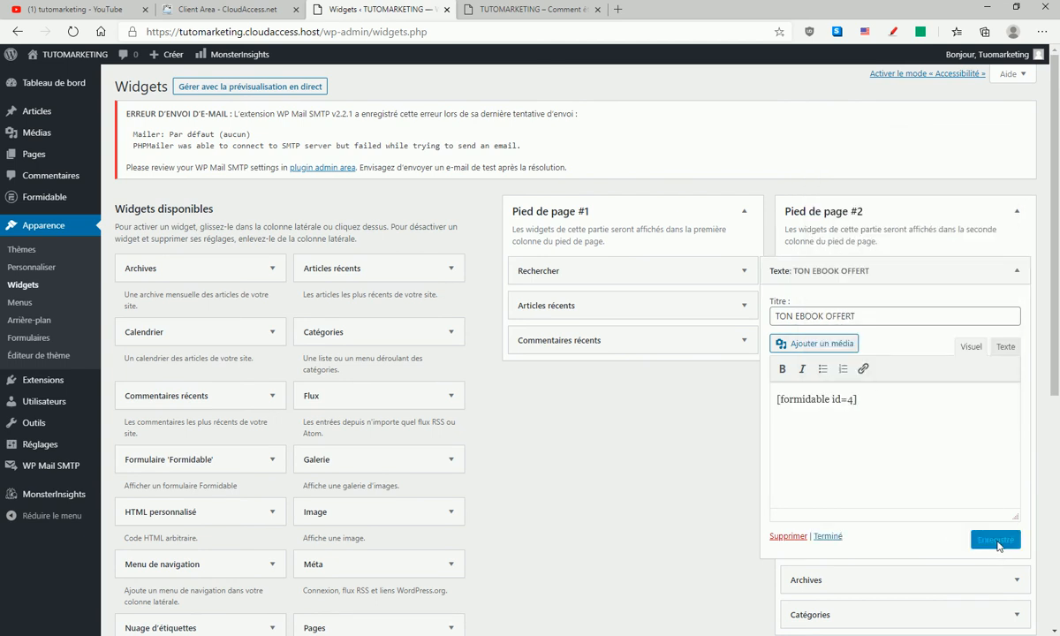
{"action": "left_click", "coordinate": [828, 537]}
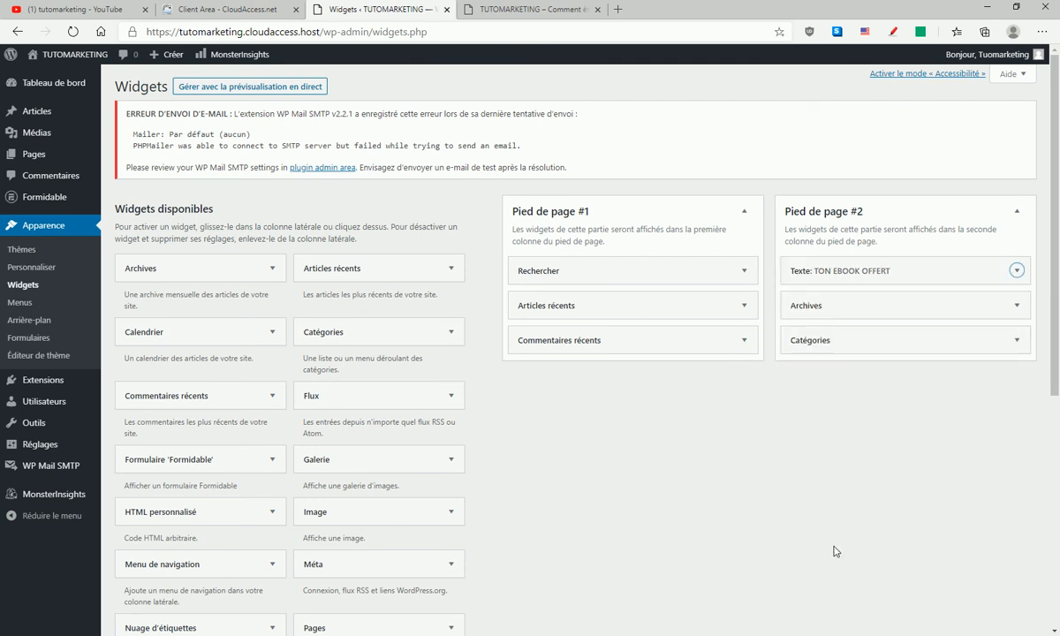
- Reload the public site and submit the footer's TON EBOOK OFFERT form with a test e-mail address
{"action": "left_click", "coordinate": [499, 10]}
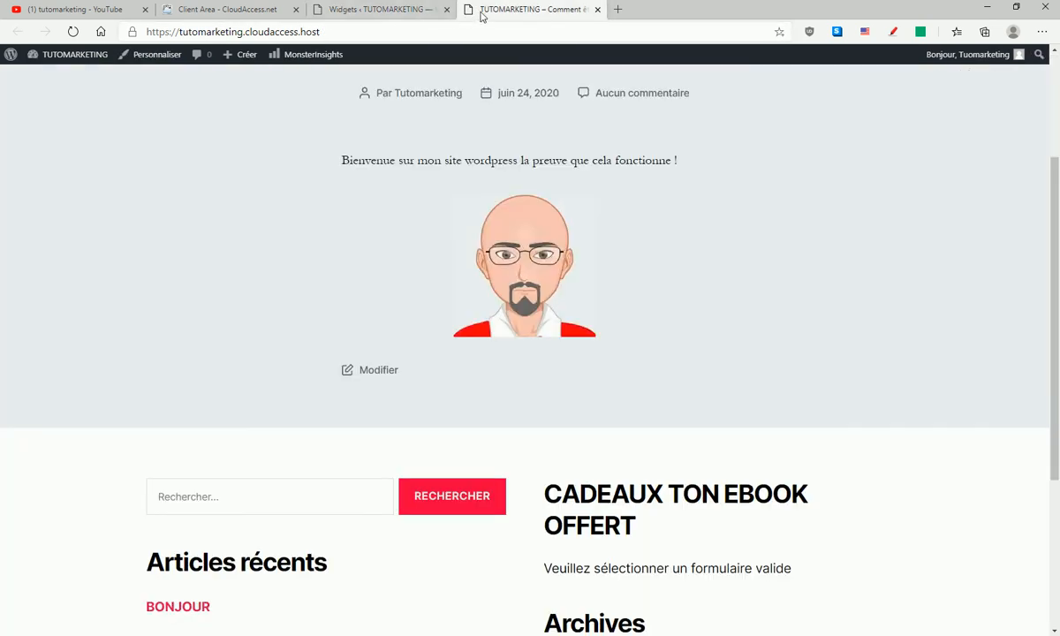
{"action": "scroll", "coordinate": [560, 254], "scroll_direction": "down", "scroll_amount": 3}
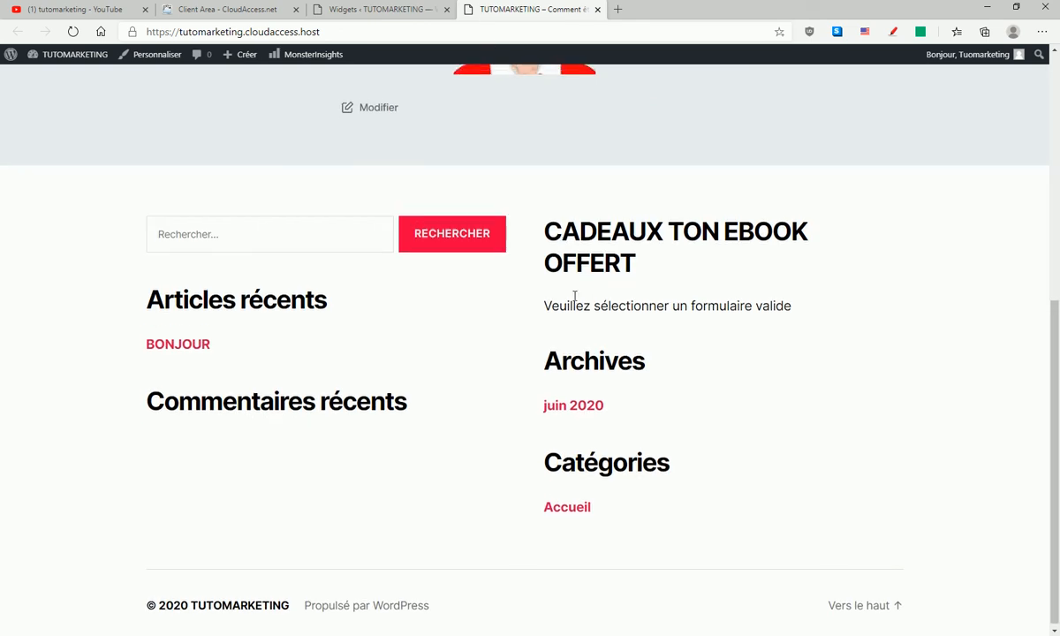
{"action": "left_click", "coordinate": [73, 32]}
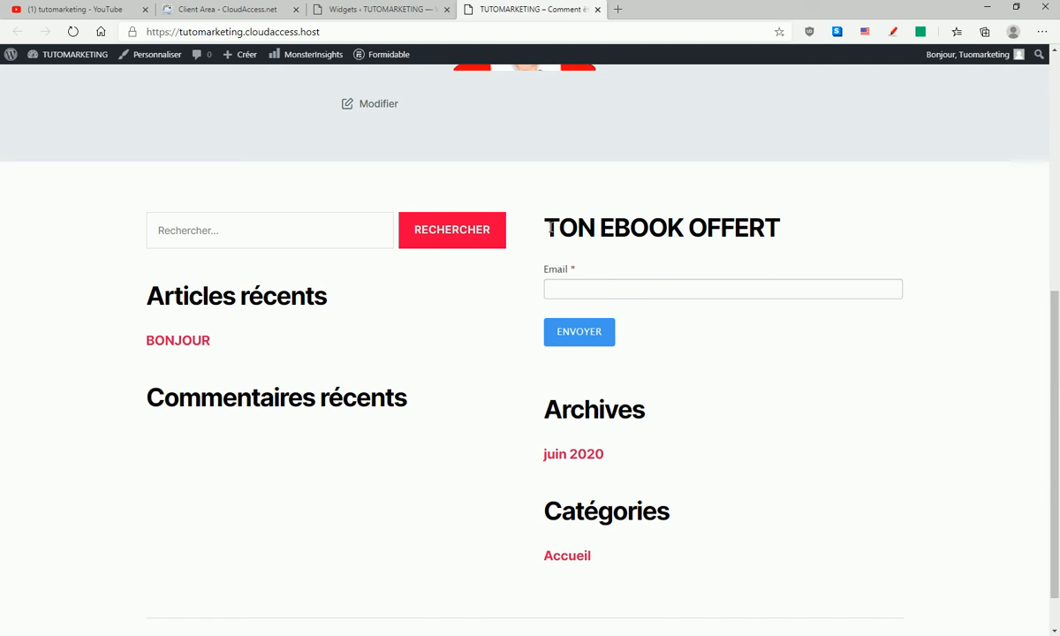
{"action": "left_click_drag", "start_coordinate": [549, 230], "coordinate": [802, 231]}
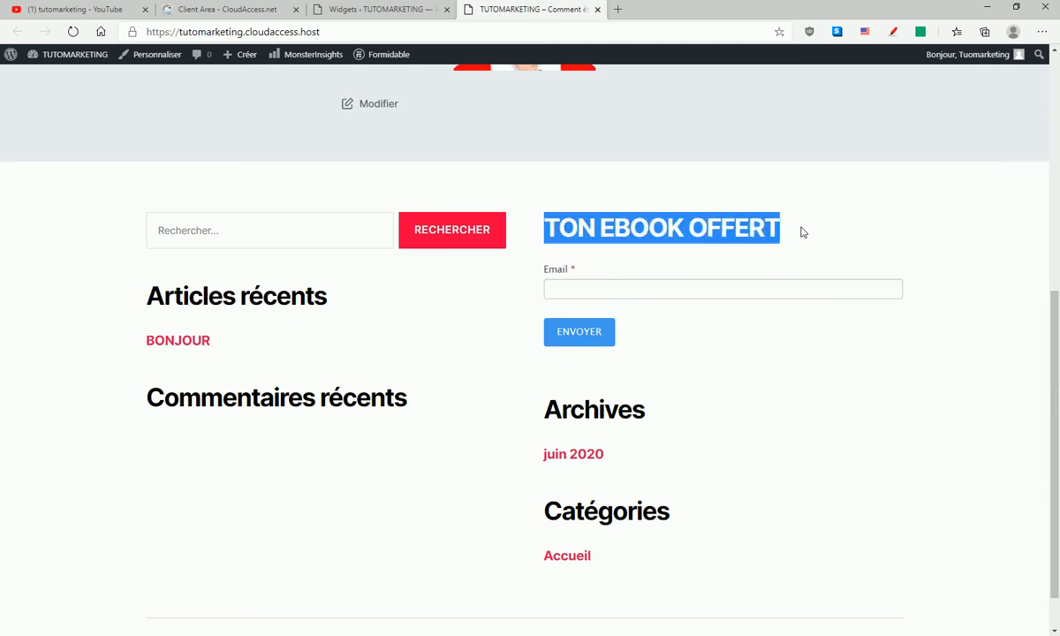
{"action": "left_click", "coordinate": [570, 292]}
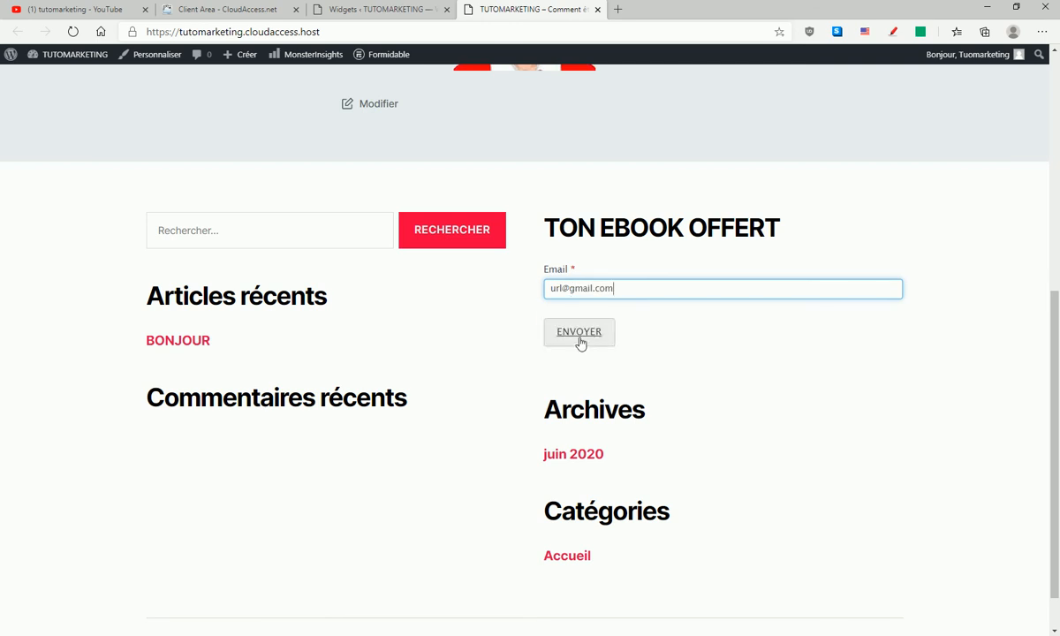
{"action": "left_click", "coordinate": [578, 334]}
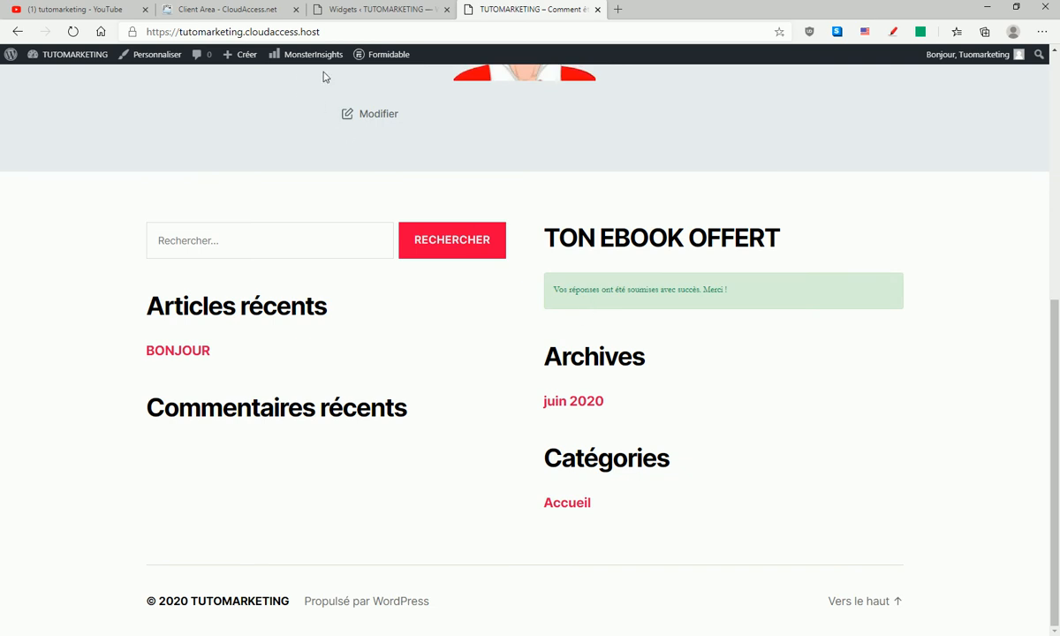
- Return to the WordPress admin and check the Ton ebook Offert form's entries in the Formidable forms list
{"action": "left_click", "coordinate": [359, 9]}
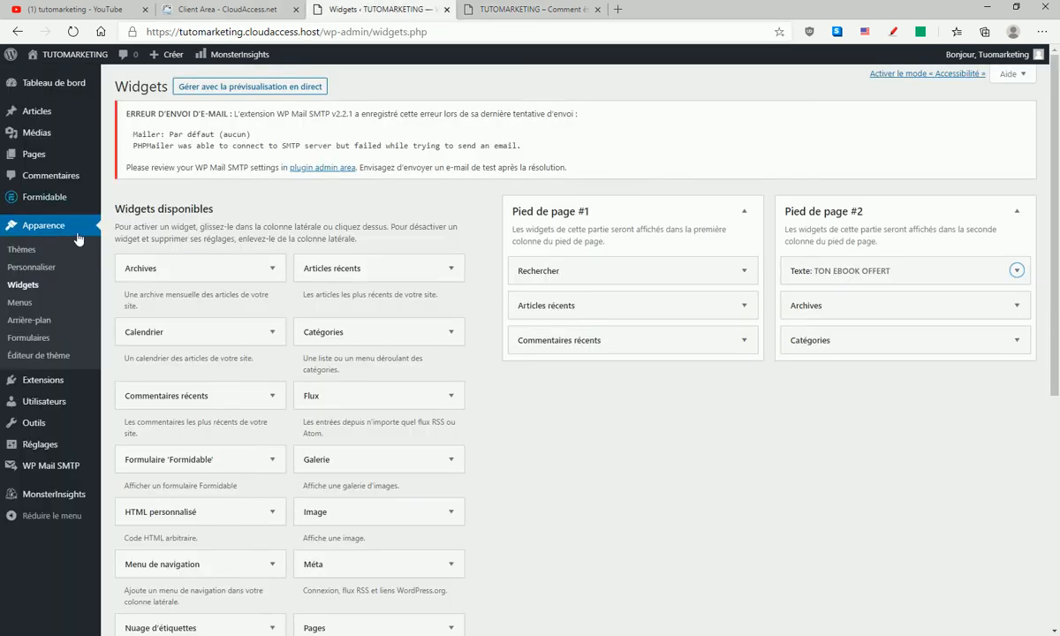
{"action": "left_click", "coordinate": [27, 201]}
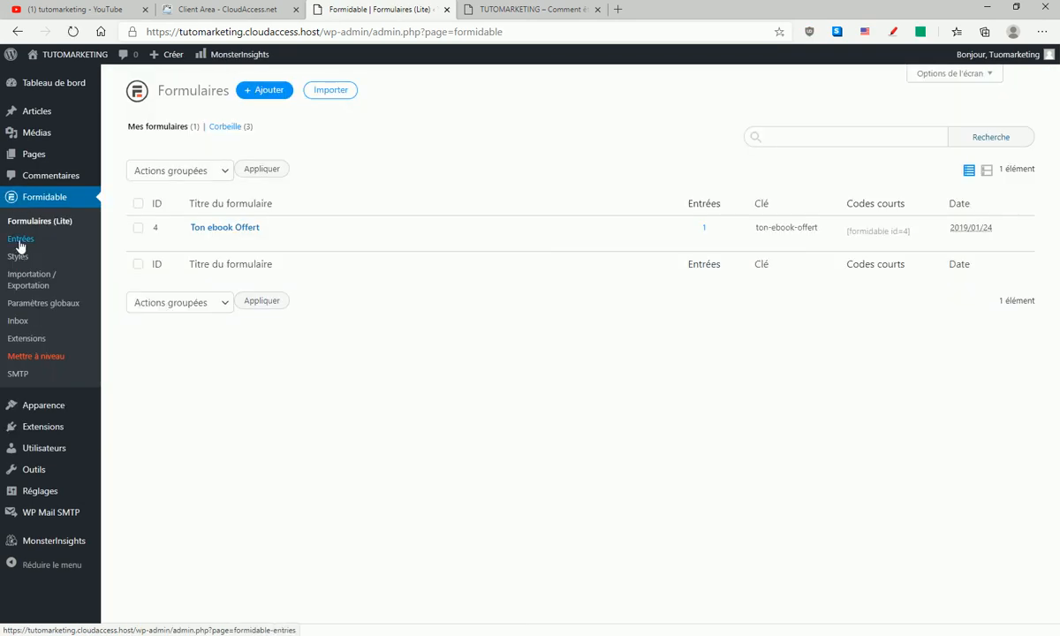
{"action": "mouse_move", "coordinate": [205, 241]}
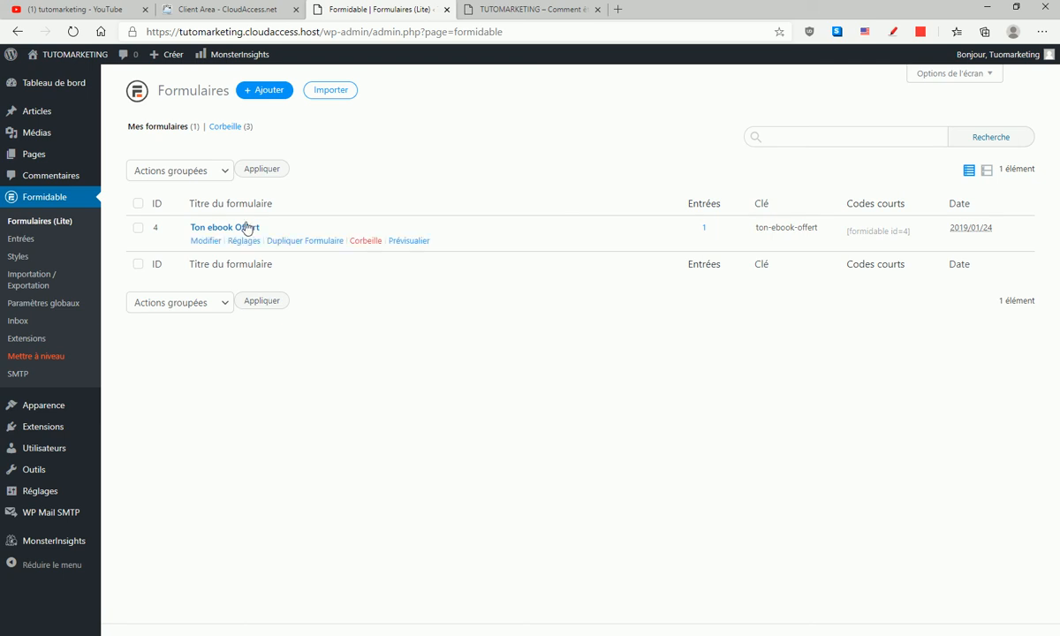
- Create a new WordPress page and title it "TON EBOOK GRATUIT"
{"action": "mouse_move", "coordinate": [35, 91]}
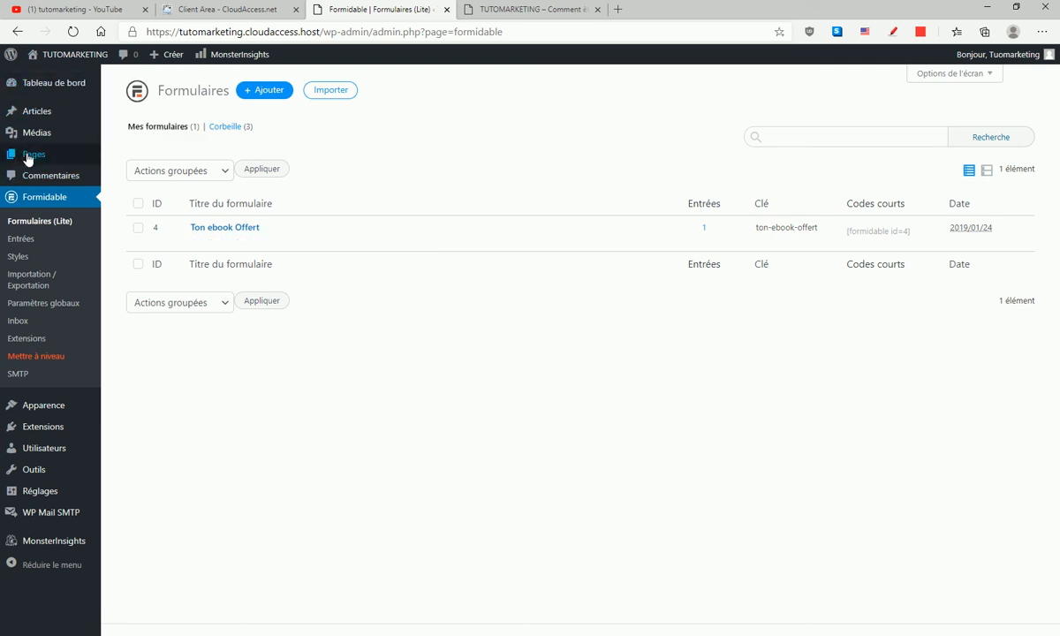
{"action": "left_click", "coordinate": [40, 152]}
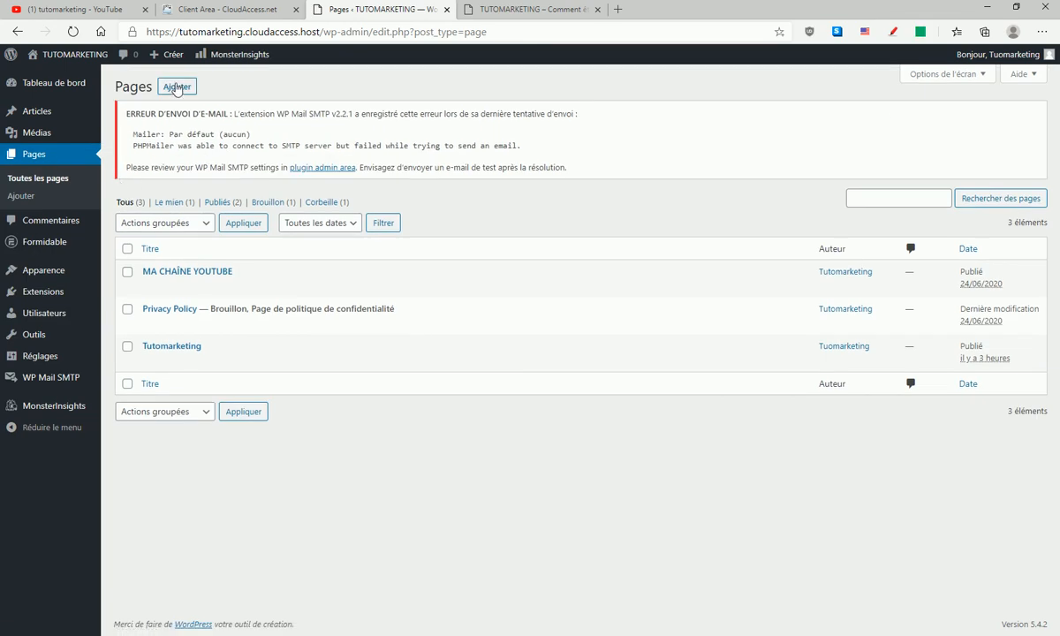
{"action": "left_click", "coordinate": [176, 88]}
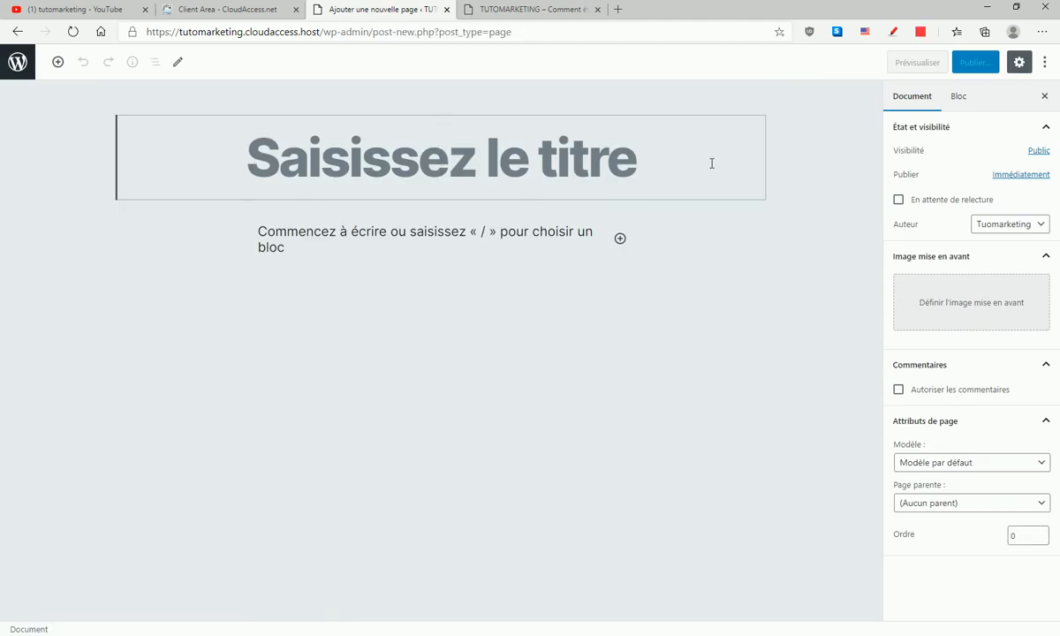
{"action": "type", "text": "TON EBOOK GR"}
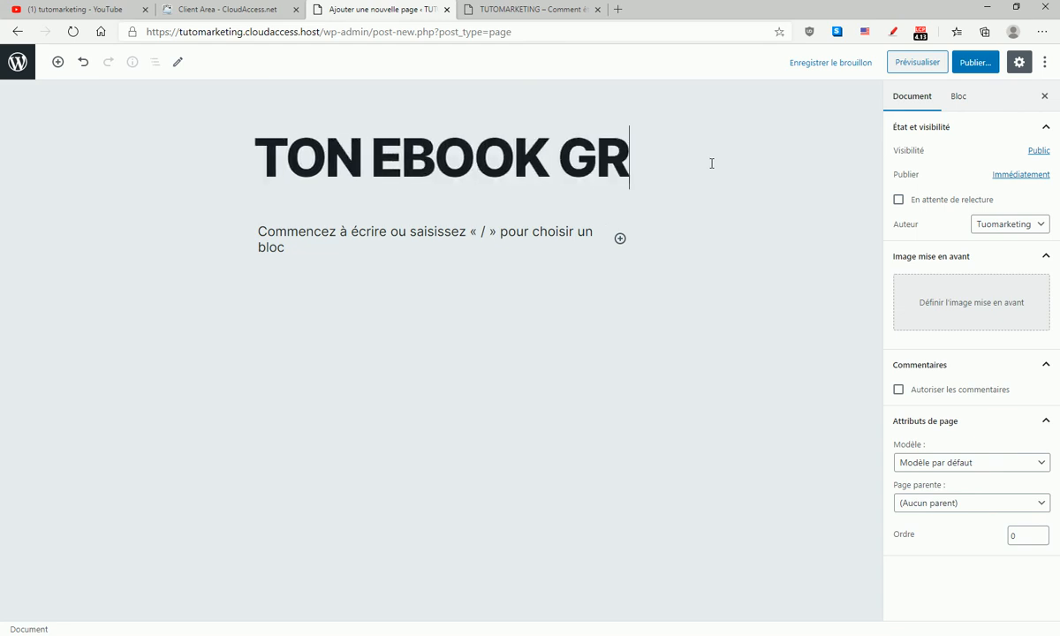
{"action": "type", "text": "ATUIT"}
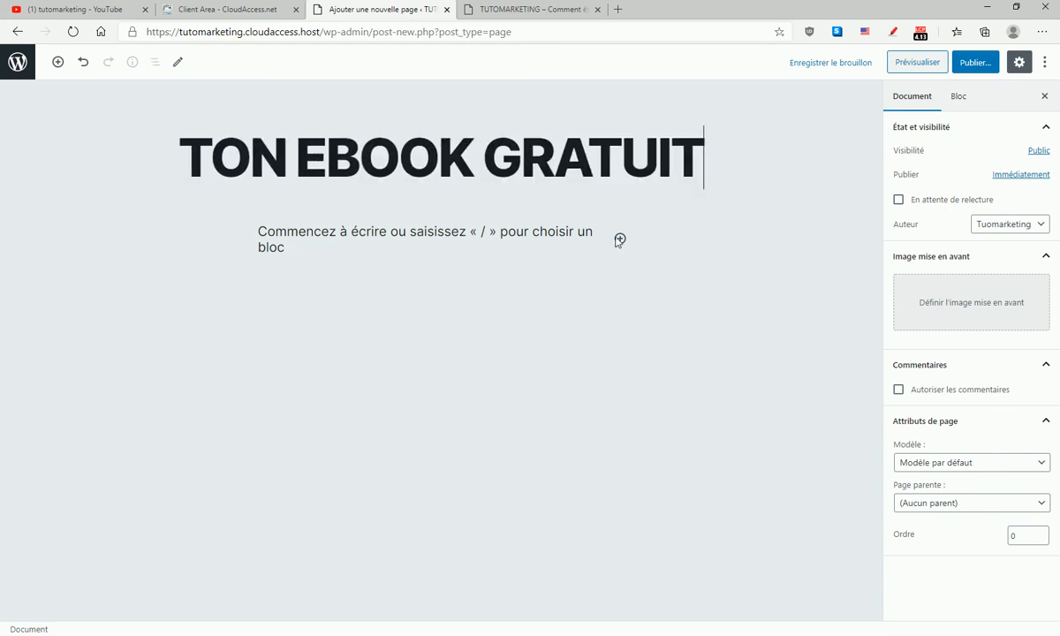
- Insert a Code block containing the copied shortcode [formidable id=4] below the page title and preview the page
{"action": "key", "text": "Return"}
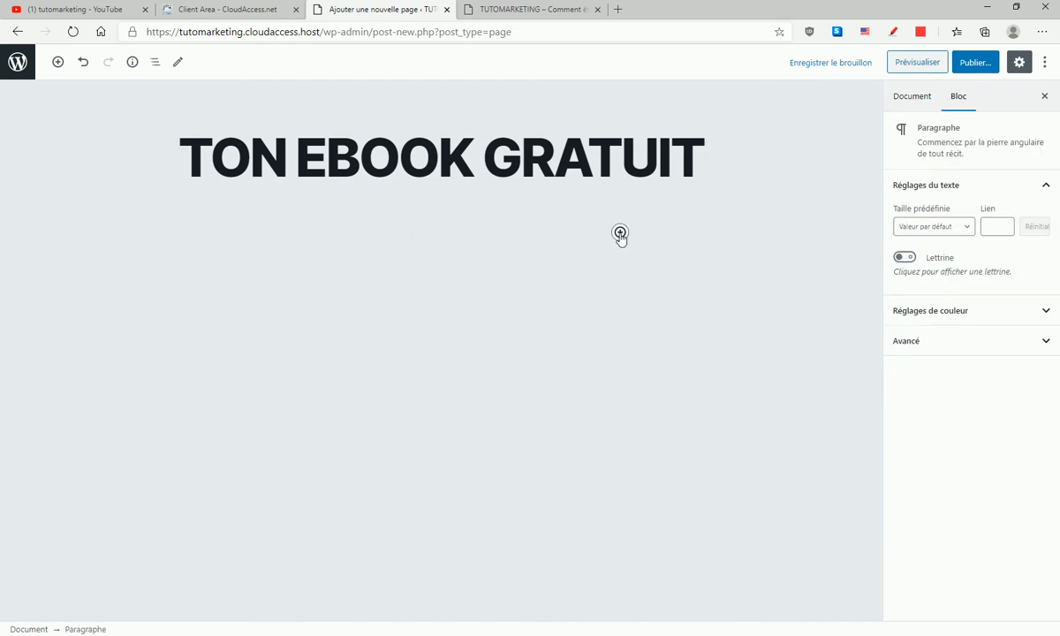
{"action": "left_click", "coordinate": [620, 233]}
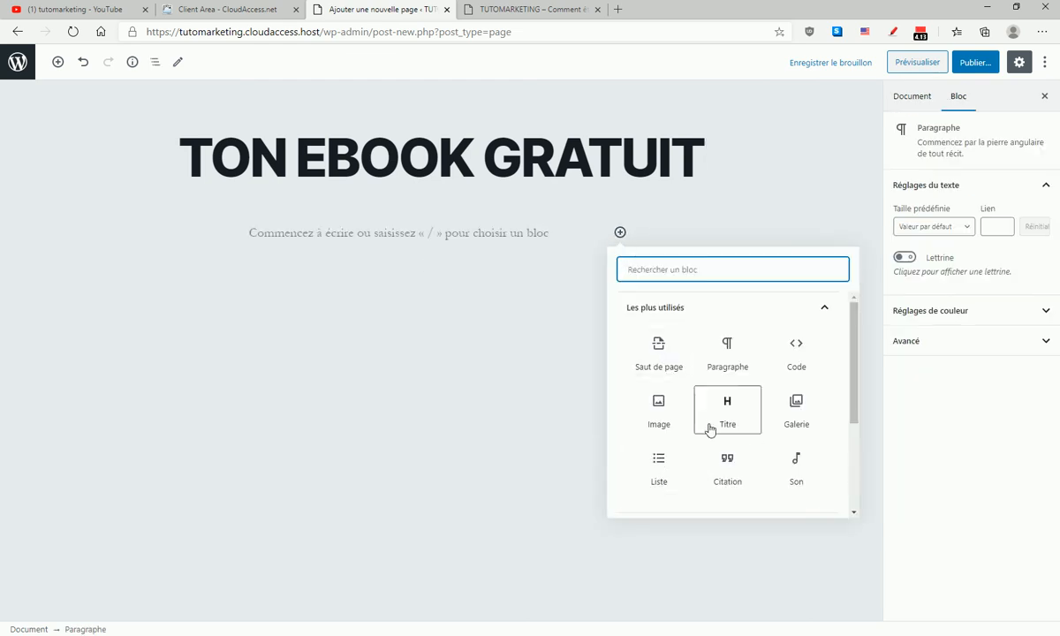
{"action": "left_click", "coordinate": [797, 351]}
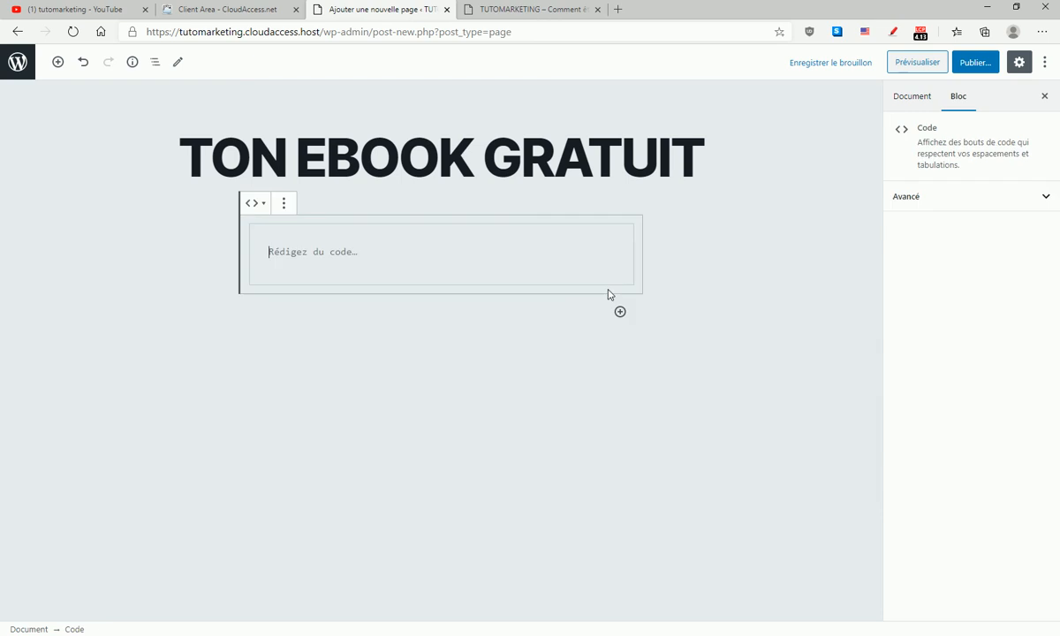
{"action": "right_click", "coordinate": [343, 255]}
{"action": "left_click", "coordinate": [397, 381]}
{"action": "left_click", "coordinate": [916, 63]}
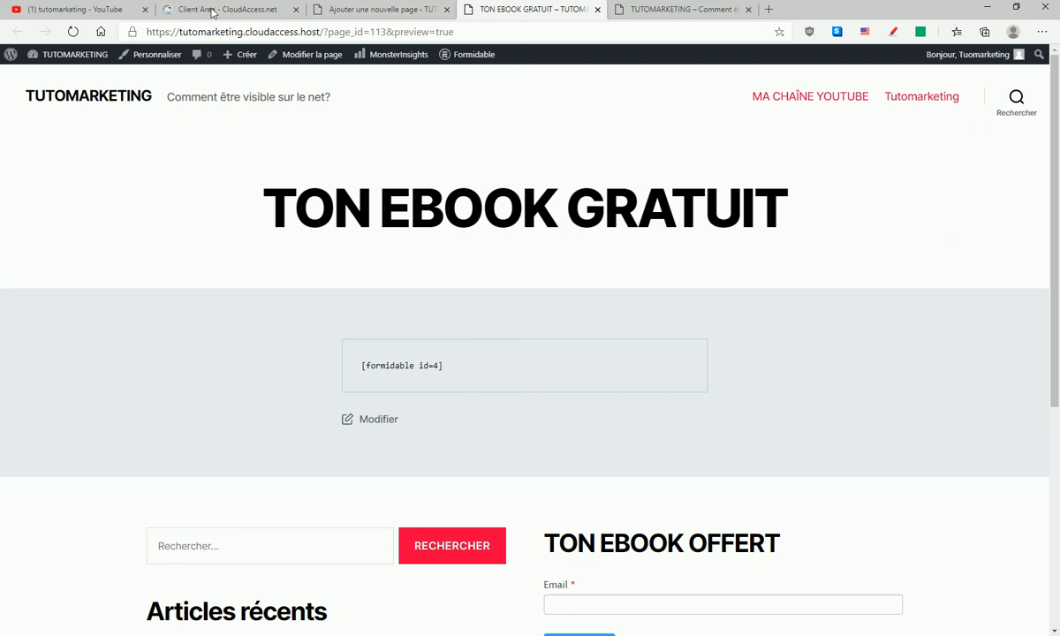
- Close the page preview and check which block types the shortcode's Code block can be transformed into
{"action": "left_click", "coordinate": [597, 9]}
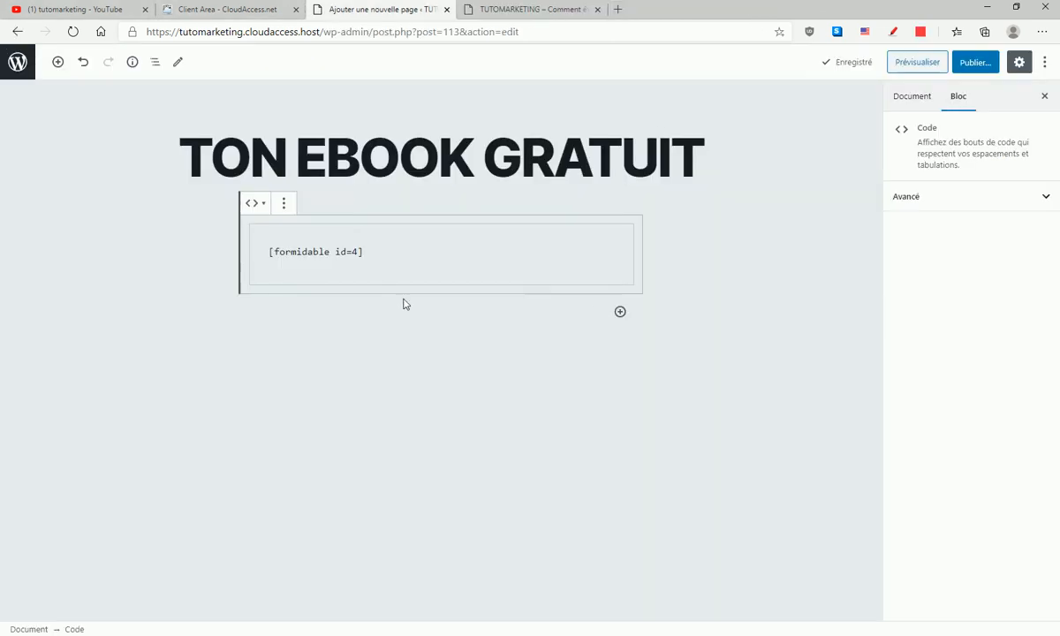
{"action": "left_click", "coordinate": [285, 206]}
{"action": "left_click", "coordinate": [332, 298]}
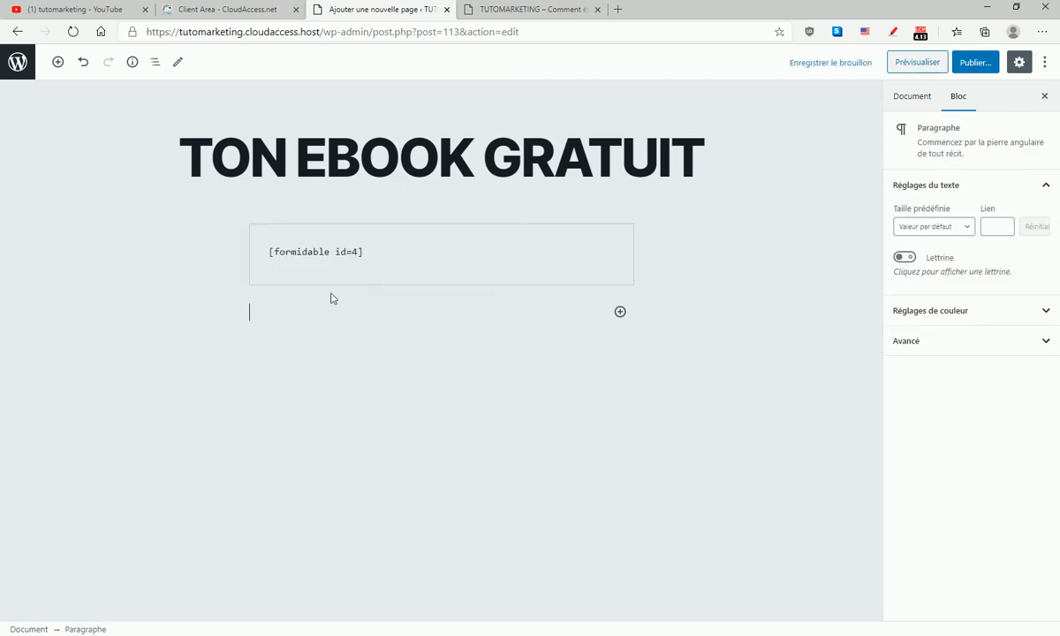
{"action": "left_click", "coordinate": [296, 252]}
{"action": "left_click", "coordinate": [256, 203]}
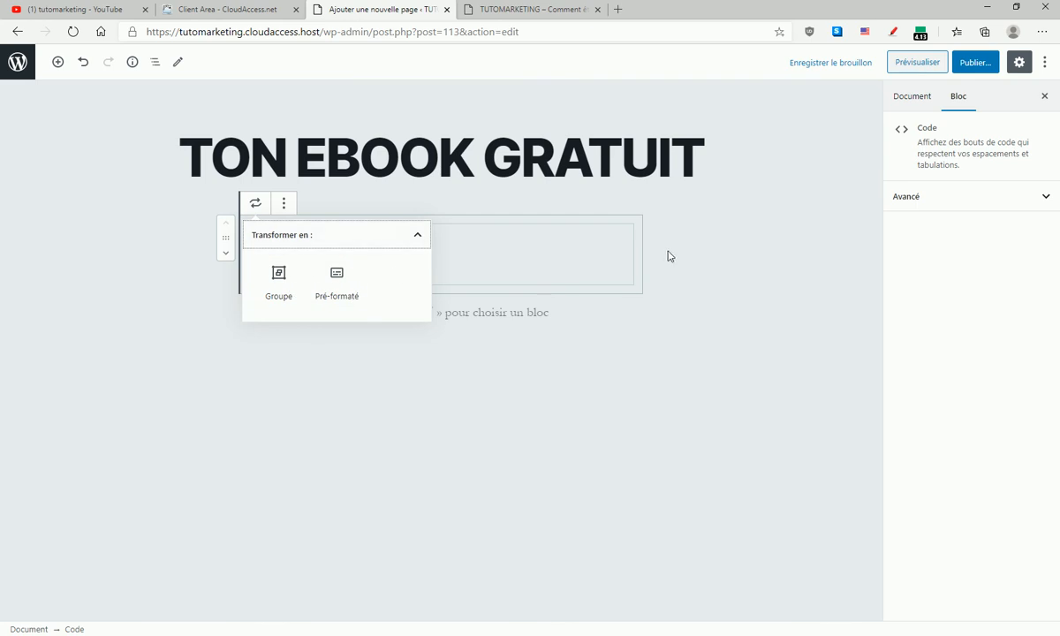
{"action": "left_click", "coordinate": [725, 238]}
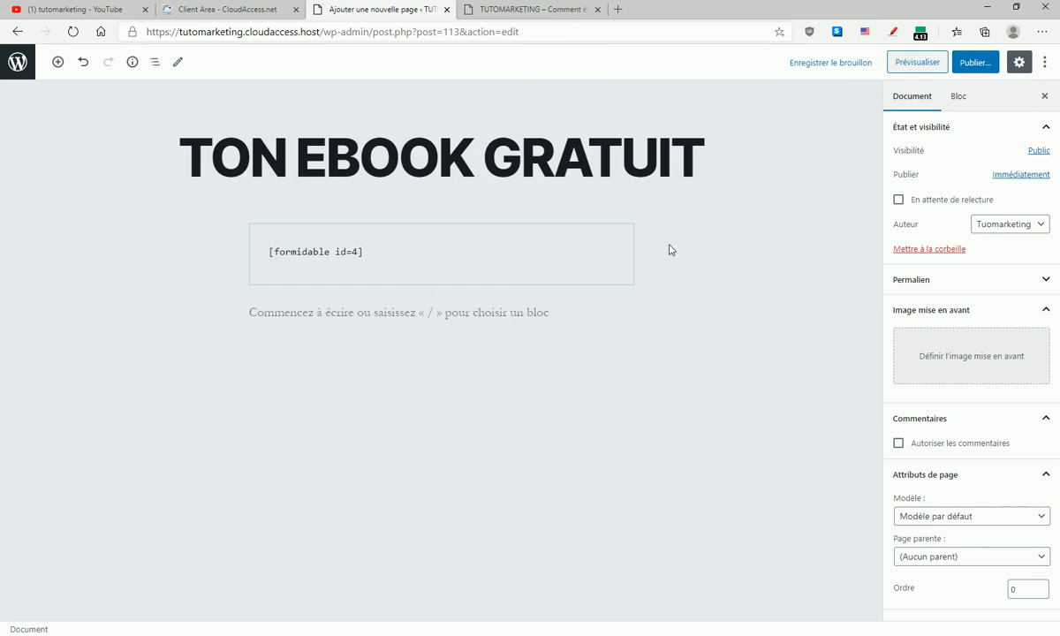
{"action": "left_click", "coordinate": [423, 231]}
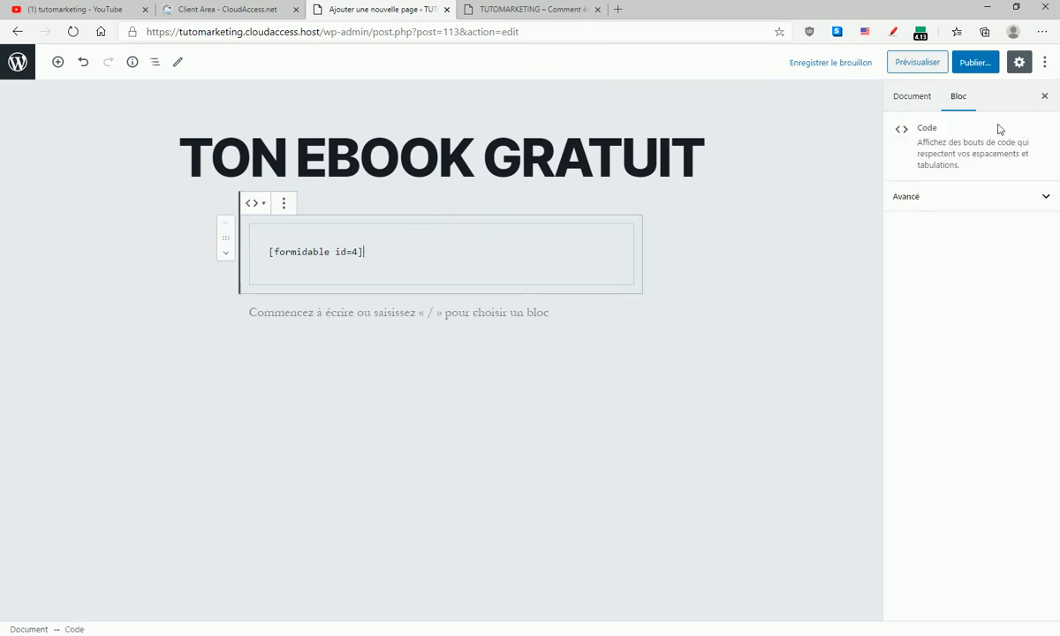
- Publish the TON EBOOK GRATUIT page and view it live to check how the shortcode is displayed
{"action": "left_click", "coordinate": [901, 99]}
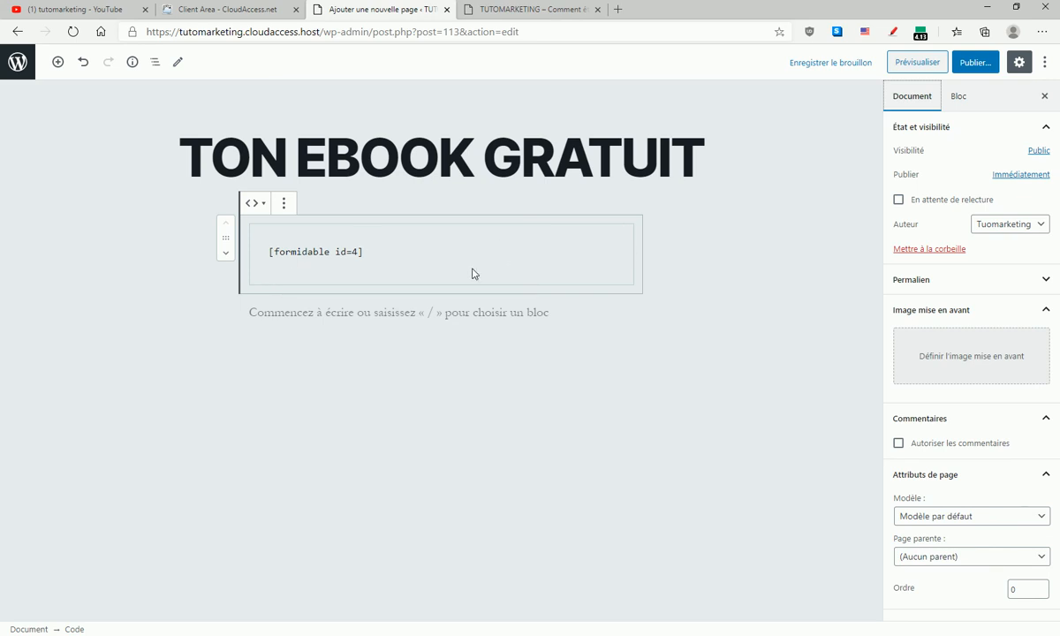
{"action": "left_click", "coordinate": [975, 61]}
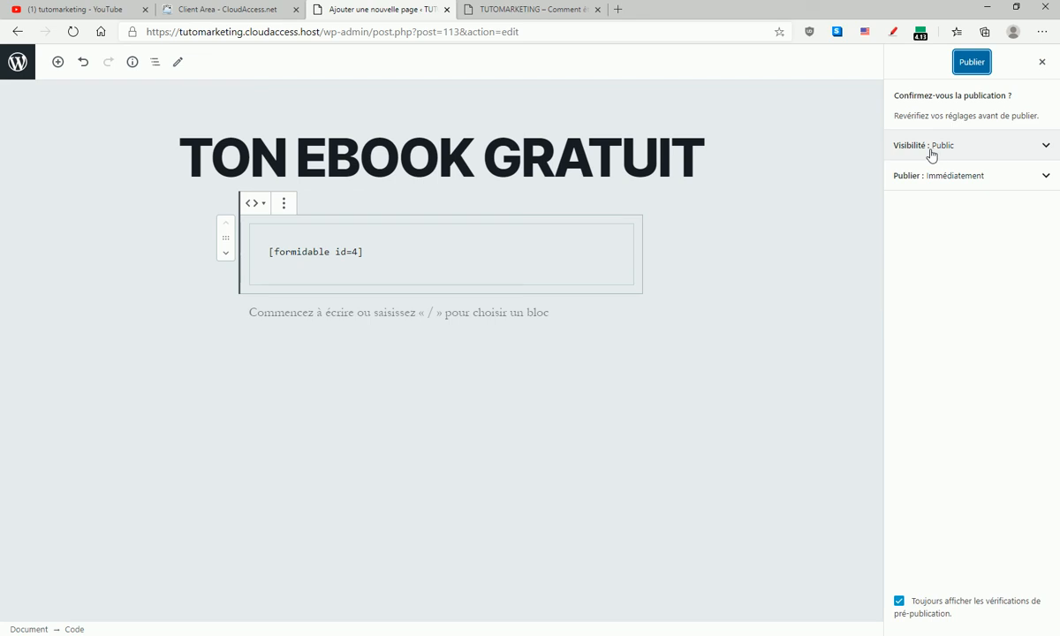
{"action": "left_click", "coordinate": [970, 68]}
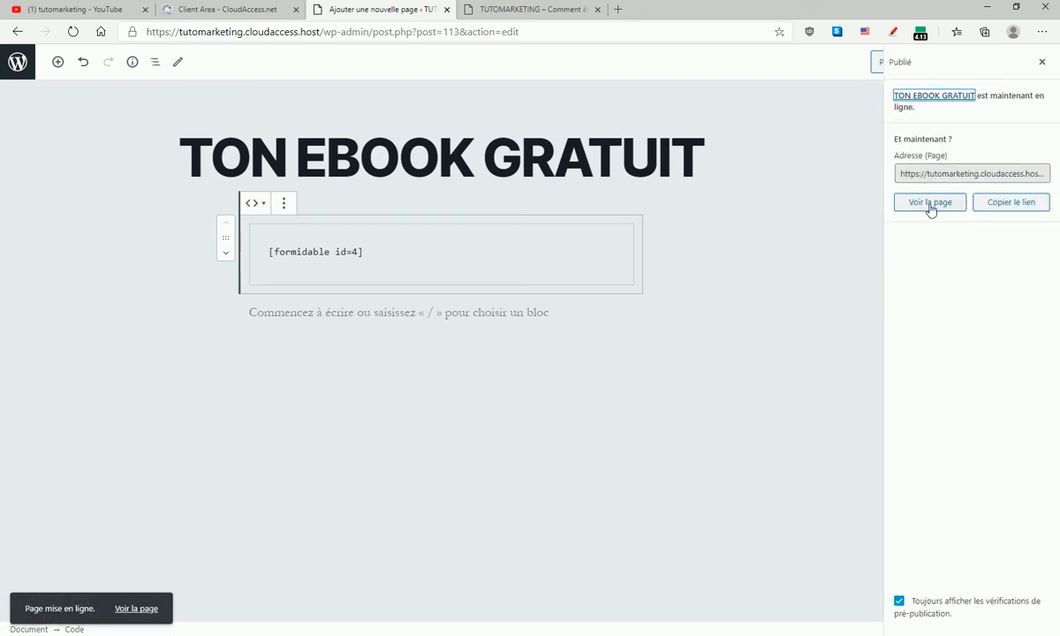
{"action": "left_click", "coordinate": [936, 209]}
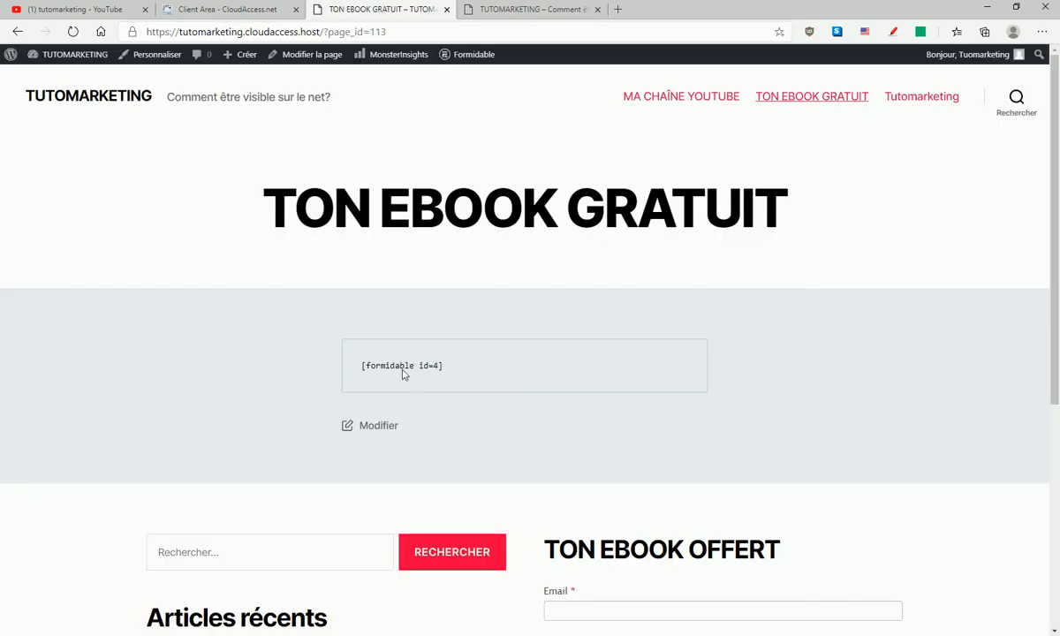
{"action": "left_click_drag", "start_coordinate": [363, 365], "coordinate": [491, 364]}
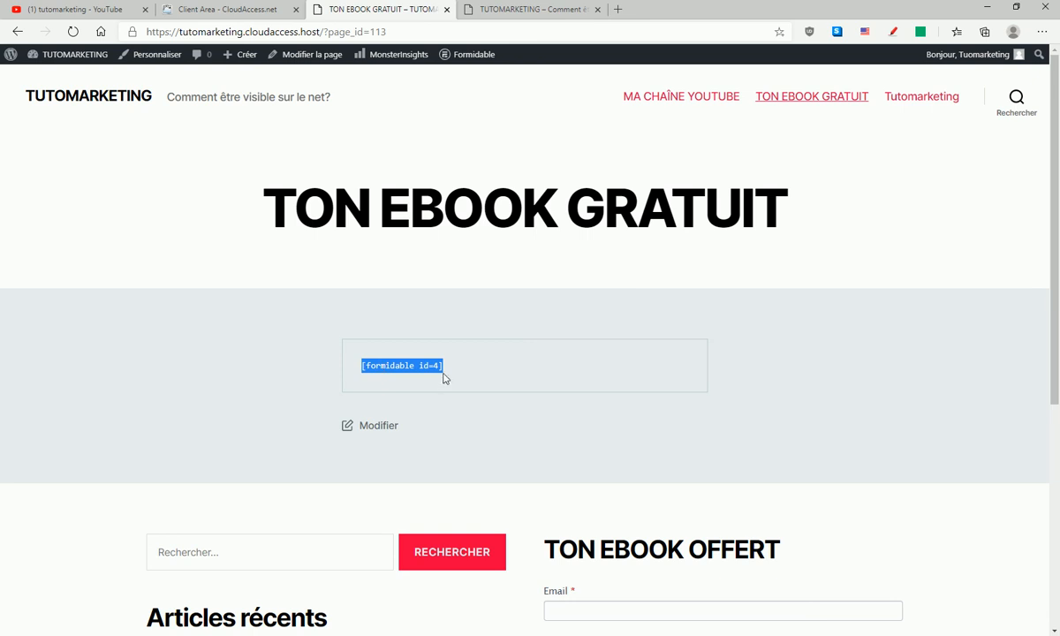
{"action": "scroll", "coordinate": [569, 609], "scroll_direction": "down", "scroll_amount": 1}
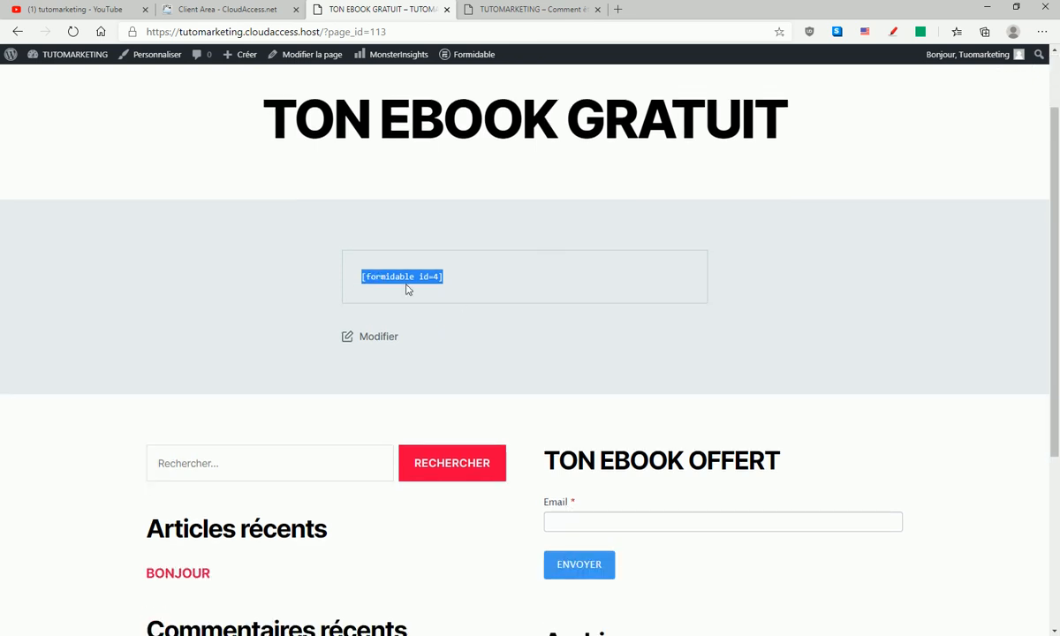
- Return to the page editor and move the [formidable id=4] Code block below an empty paragraph
{"action": "left_click", "coordinate": [225, 9]}
{"action": "left_click", "coordinate": [382, 9]}
{"action": "left_click", "coordinate": [16, 31]}
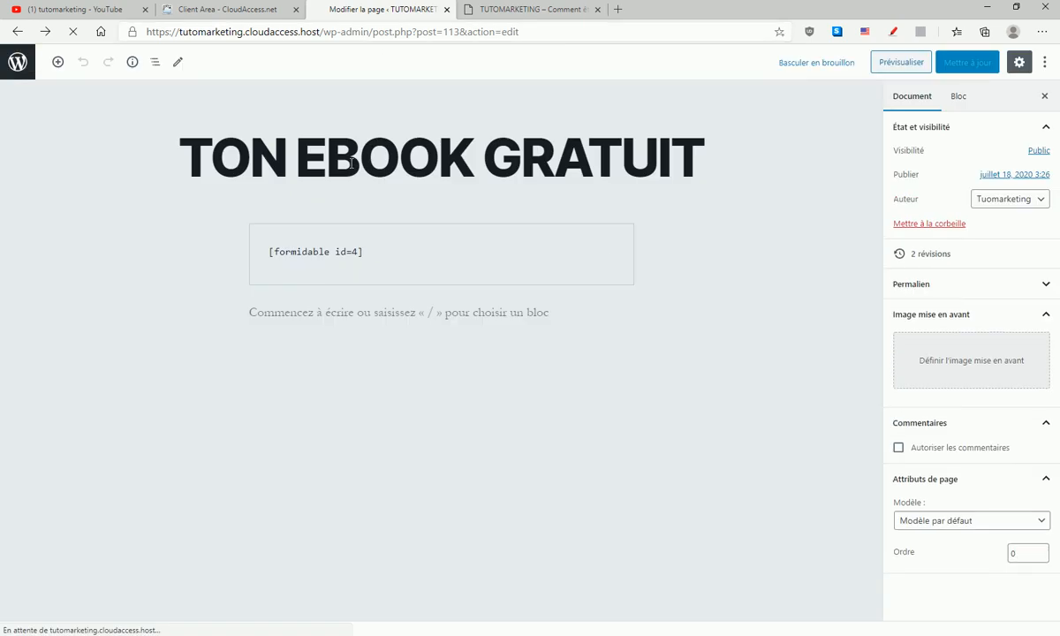
{"action": "left_click", "coordinate": [304, 257]}
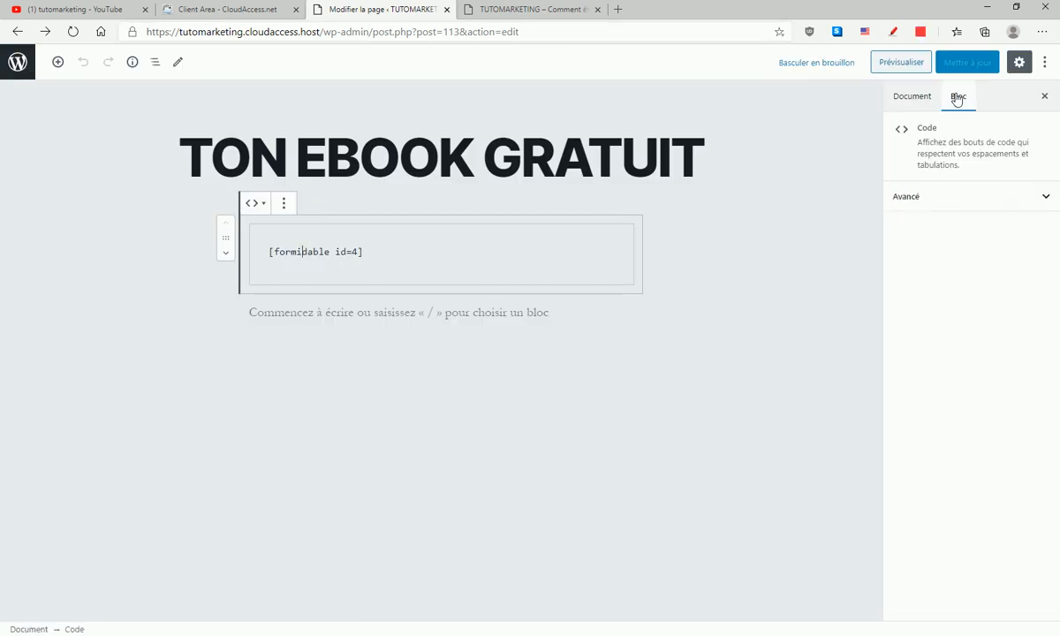
{"action": "left_click", "coordinate": [912, 101]}
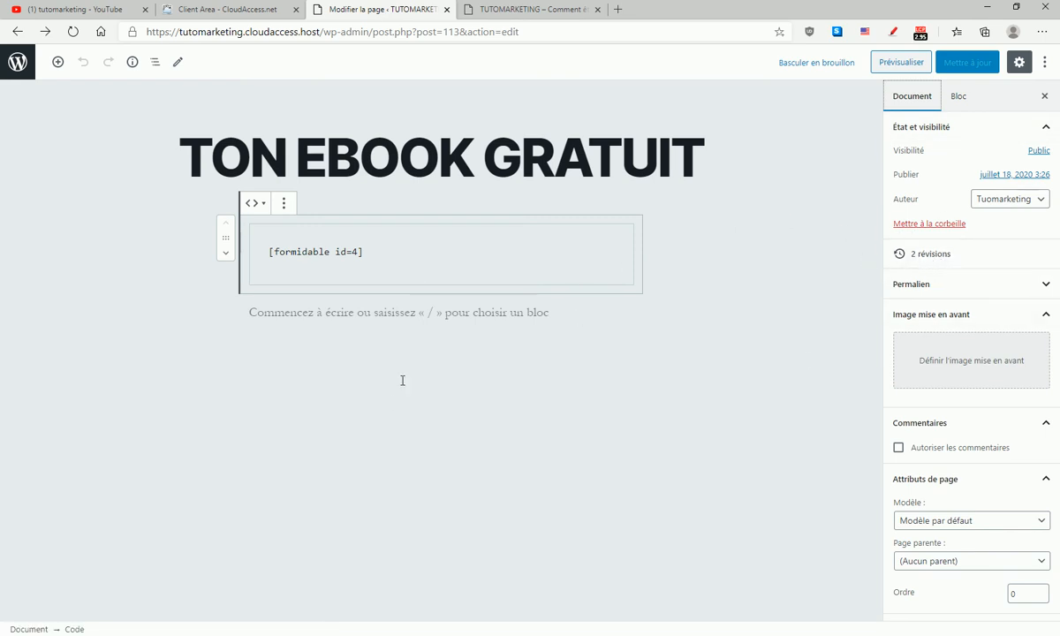
{"action": "left_click", "coordinate": [226, 254]}
{"action": "left_click", "coordinate": [385, 237]}
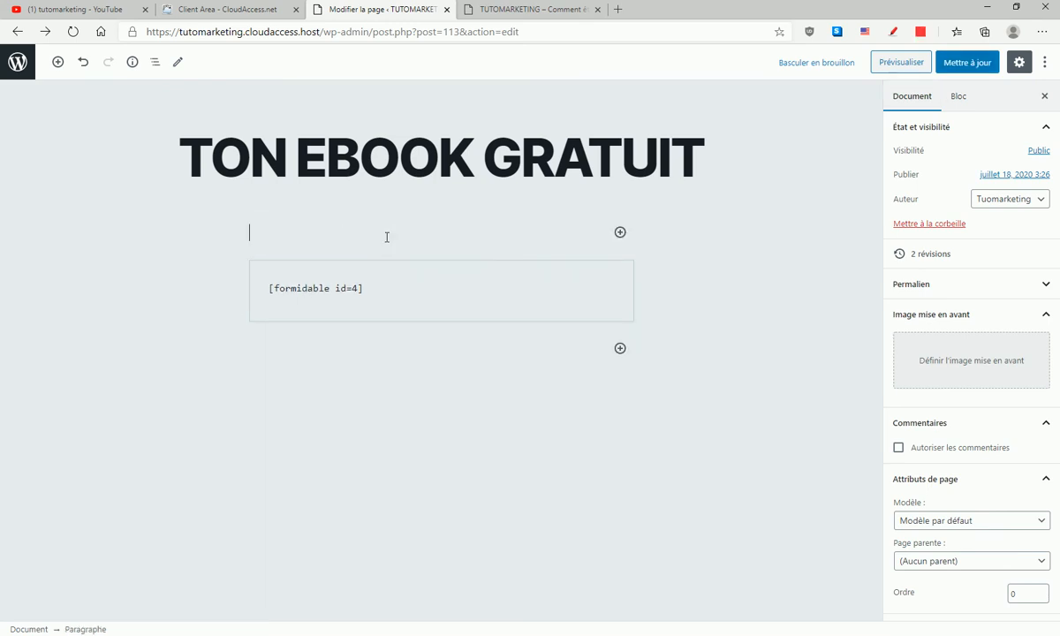
- Insert a Formidable Forms widget block above the shortcode and choose the email form for it
{"action": "left_click", "coordinate": [620, 231]}
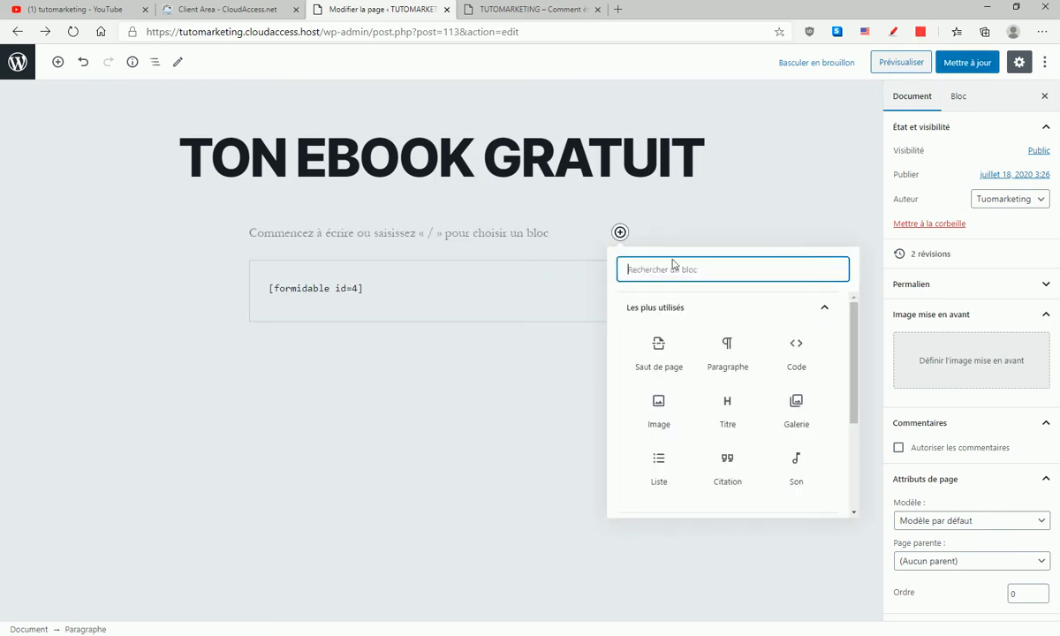
{"action": "scroll", "coordinate": [731, 389], "scroll_direction": "down", "scroll_amount": 2}
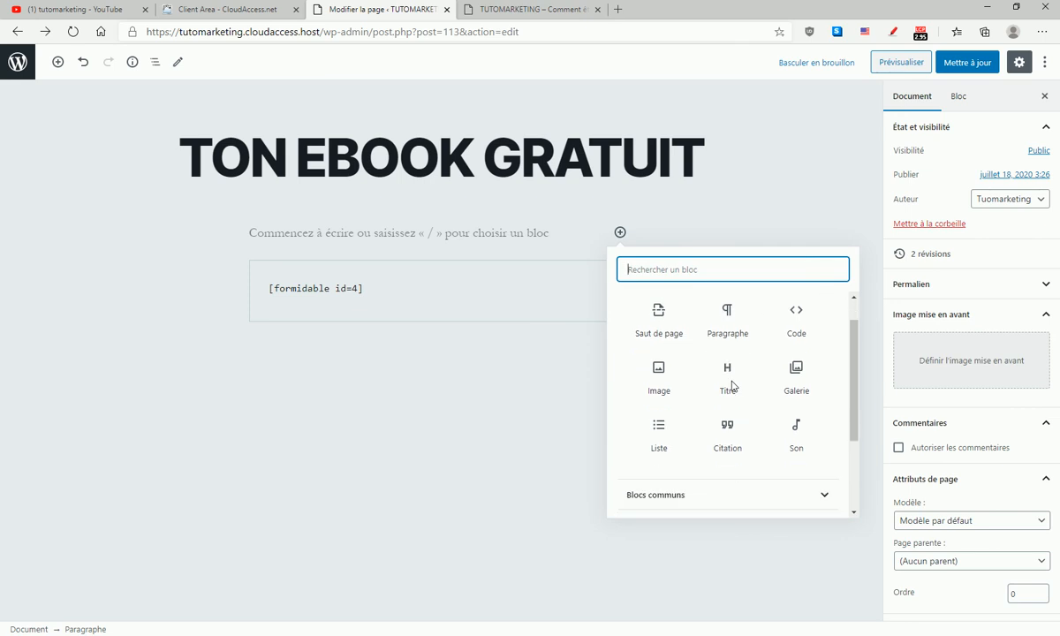
{"action": "scroll", "coordinate": [732, 386], "scroll_direction": "down", "scroll_amount": 1}
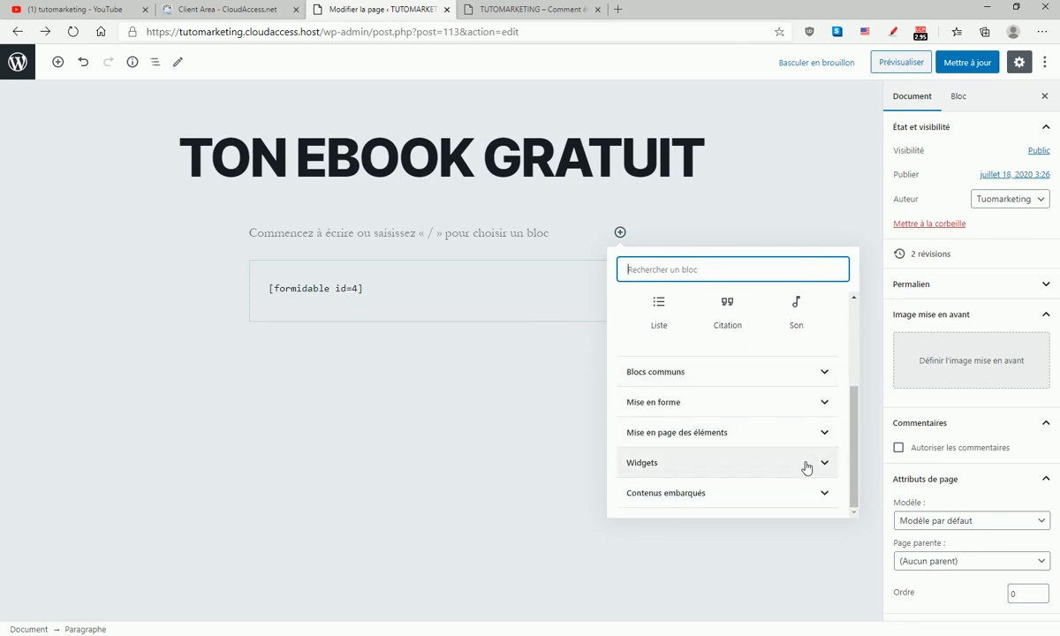
{"action": "left_click", "coordinate": [809, 463]}
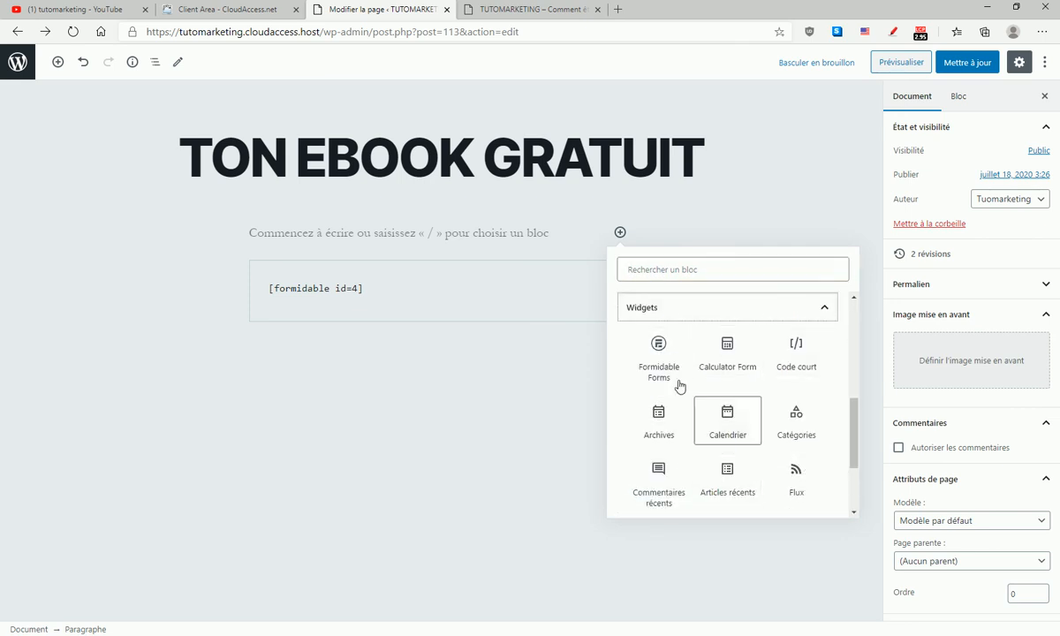
{"action": "left_click", "coordinate": [659, 353]}
{"action": "left_click", "coordinate": [430, 366]}
{"action": "left_click", "coordinate": [436, 396]}
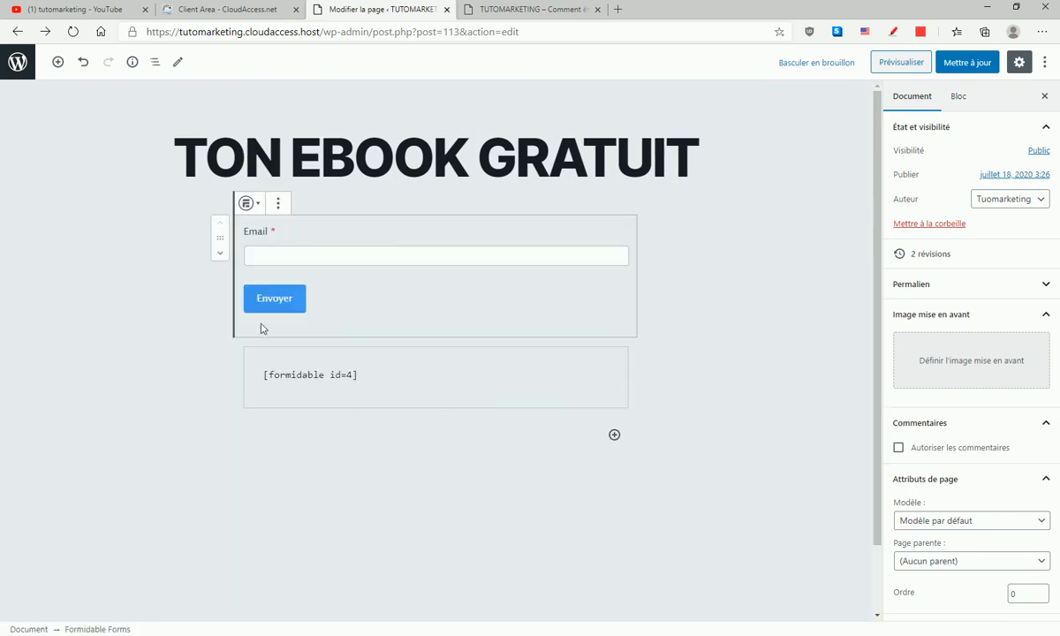
- Remove the Code block containing [formidable id=4] from the page
{"action": "left_click", "coordinate": [380, 373]}
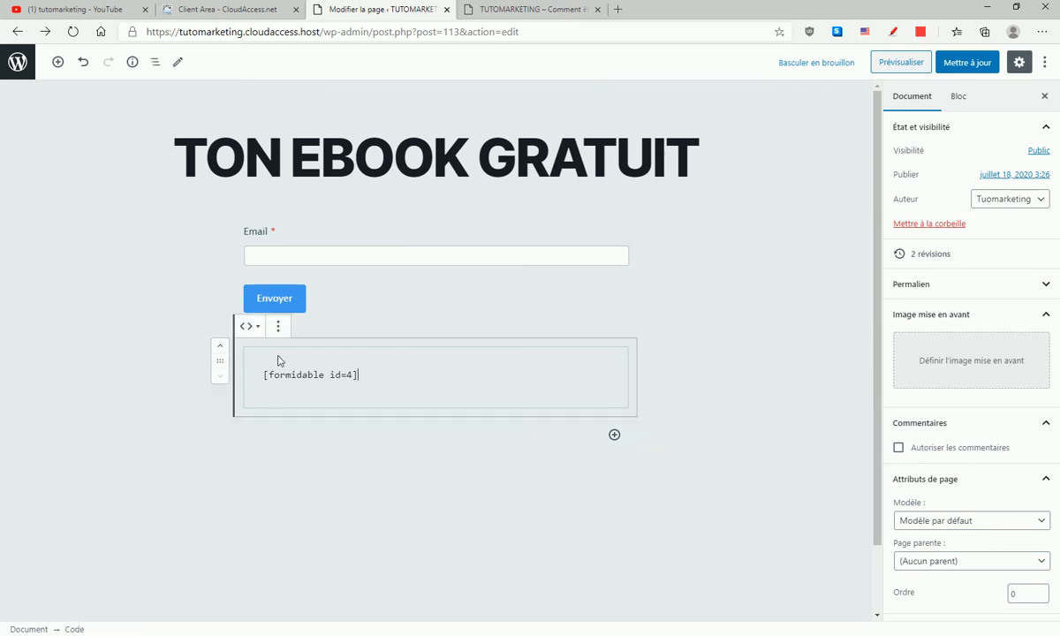
{"action": "left_click", "coordinate": [277, 327]}
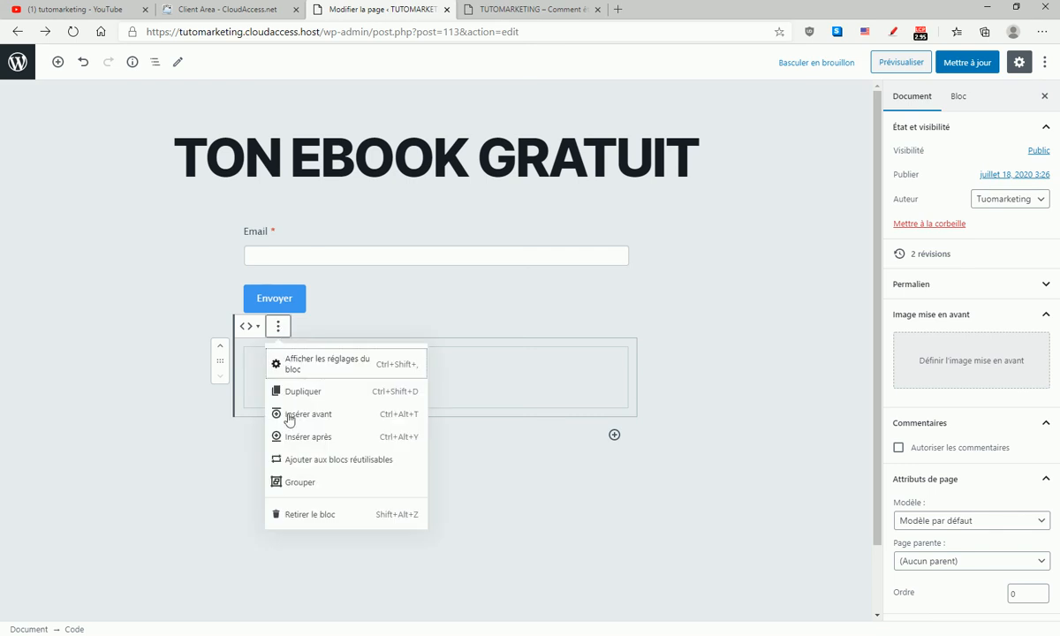
{"action": "left_click", "coordinate": [305, 518]}
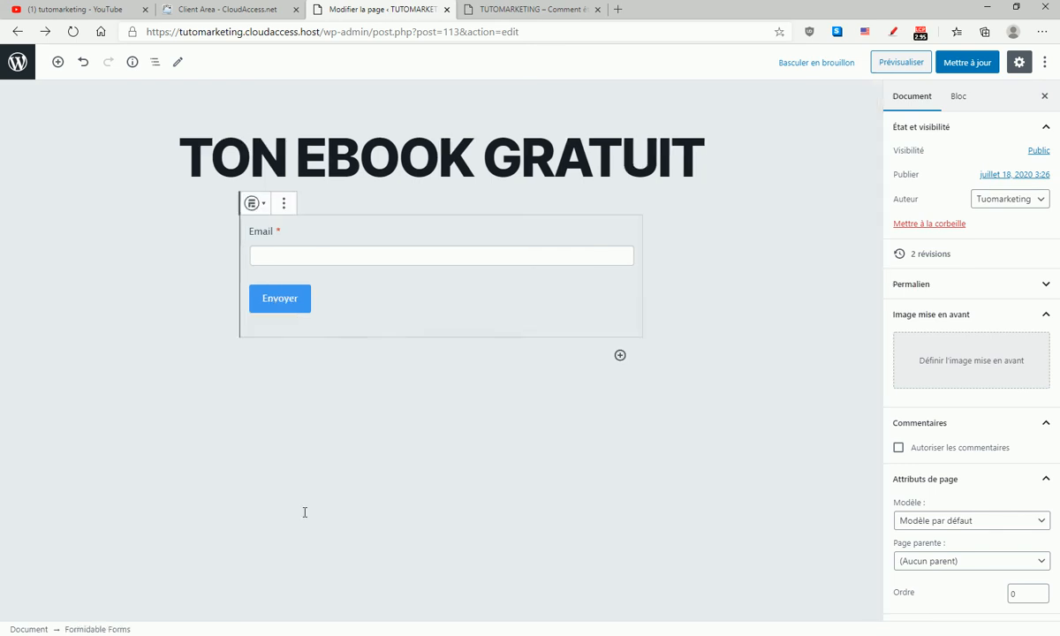
{"action": "left_click", "coordinate": [701, 279]}
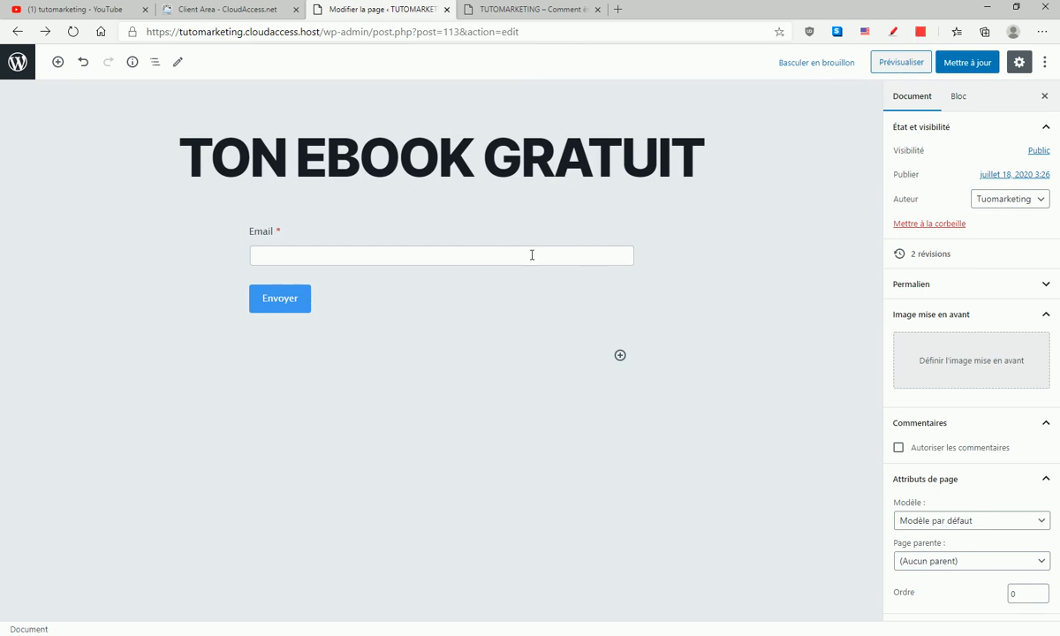
- Update the TON EBOOK GRATUIT page and preview it to check the embedded email form
{"action": "left_click", "coordinate": [966, 68]}
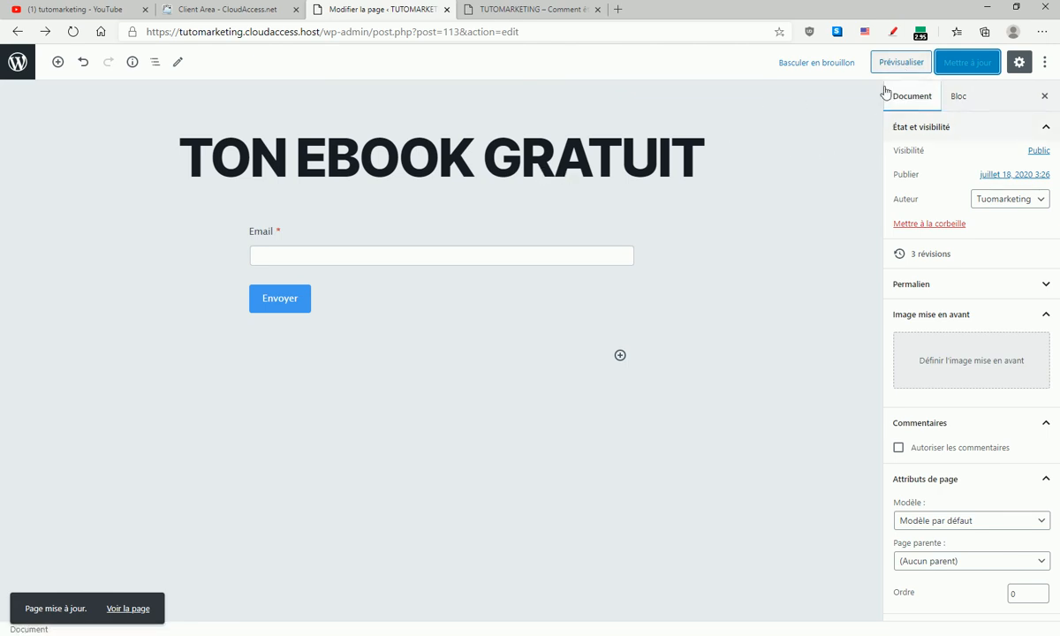
{"action": "left_click", "coordinate": [901, 64]}
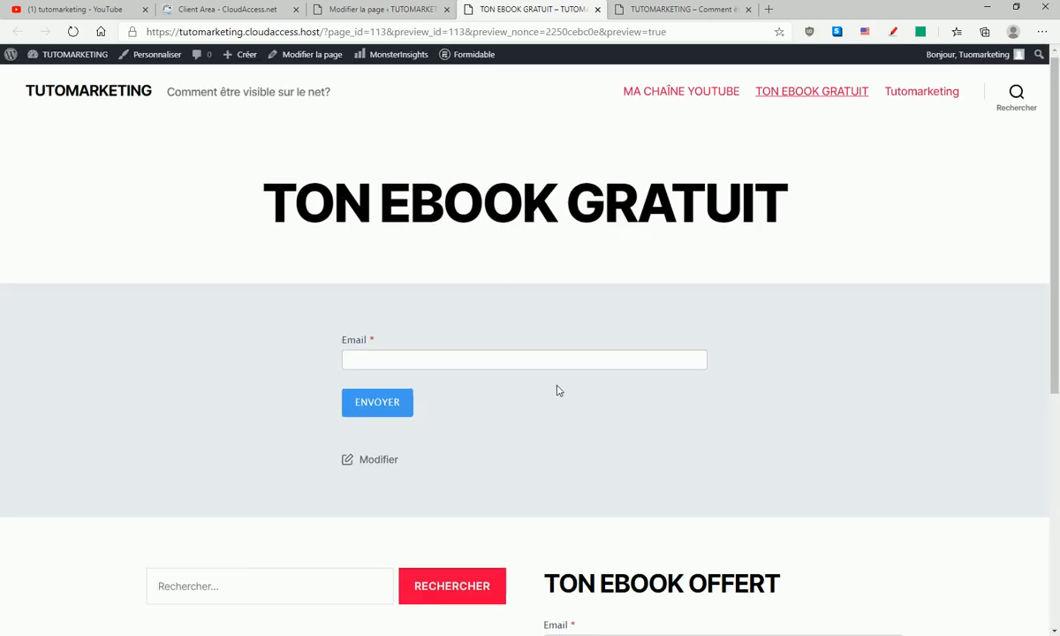
{"action": "scroll", "coordinate": [558, 391], "scroll_direction": "down", "scroll_amount": 4}
{"action": "scroll", "coordinate": [554, 386], "scroll_direction": "up", "scroll_amount": 3}
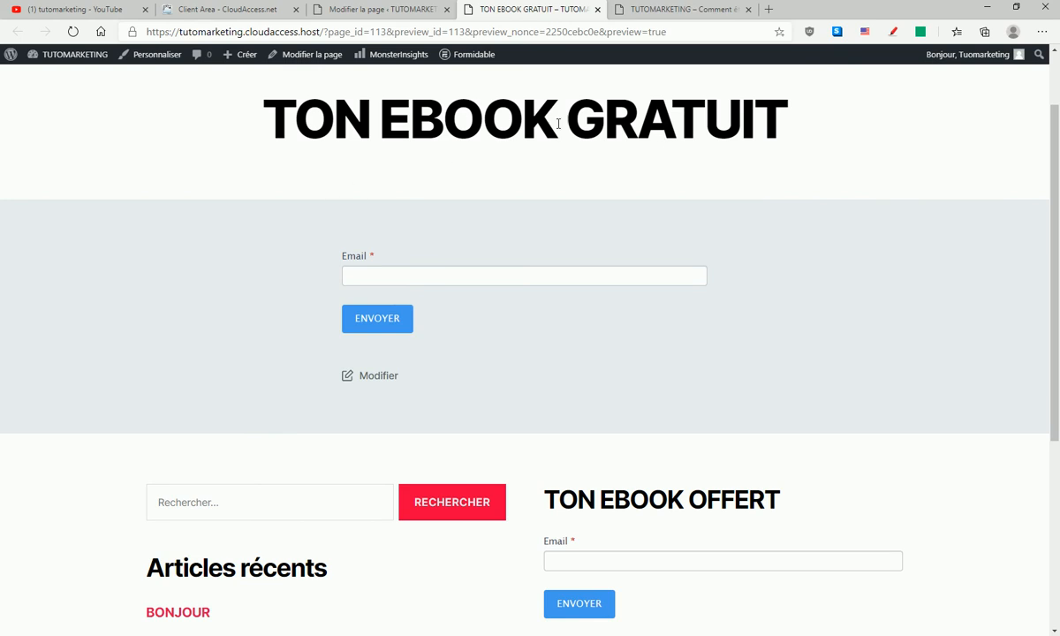
{"action": "left_click", "coordinate": [371, 10]}
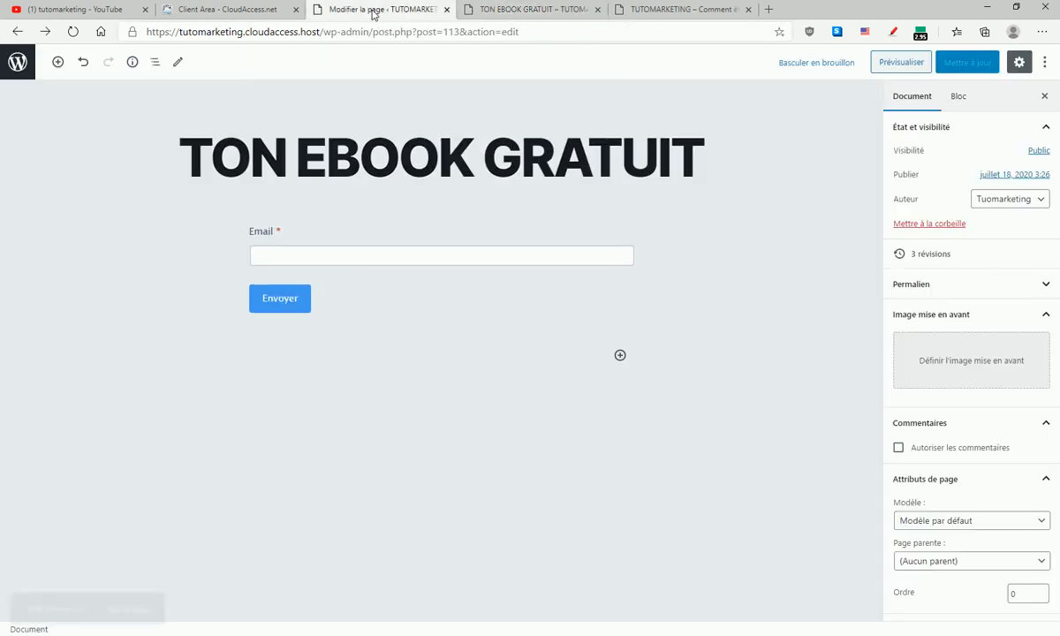
{"action": "left_click", "coordinate": [478, 10]}
- In the site's Reading settings, set the homepage to a static page using TON EBOOK GRATUIT and save the changes
{"action": "mouse_move", "coordinate": [71, 55]}
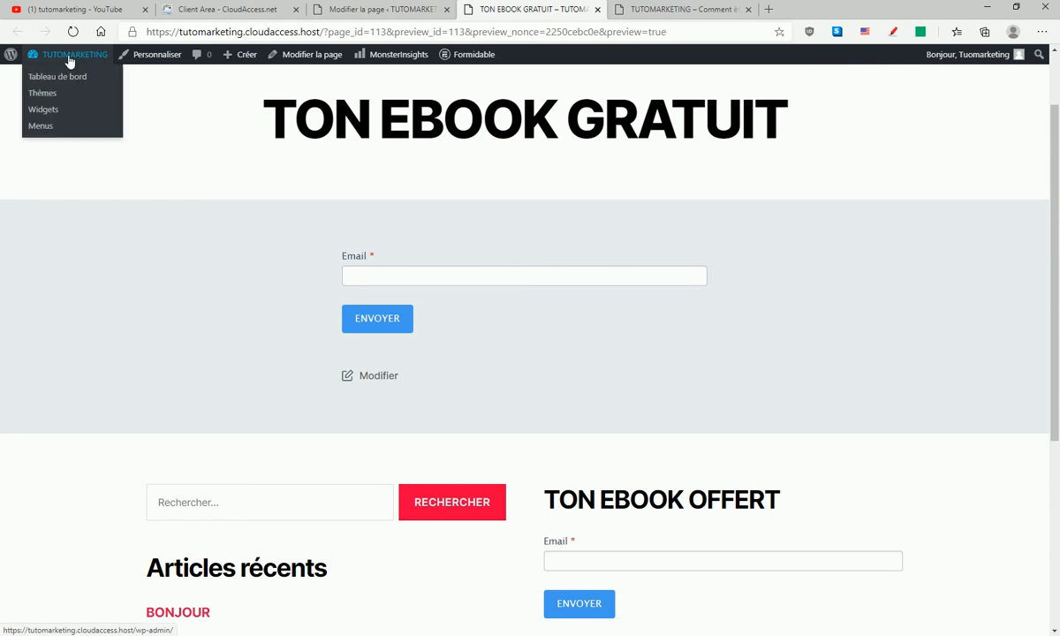
{"action": "left_click", "coordinate": [51, 80]}
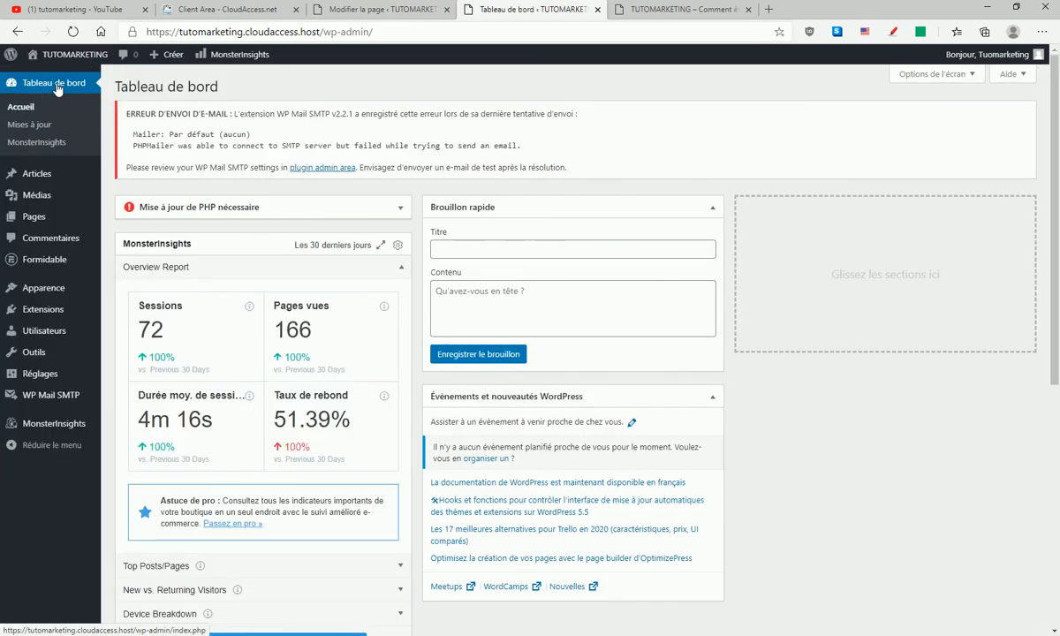
{"action": "mouse_move", "coordinate": [37, 375]}
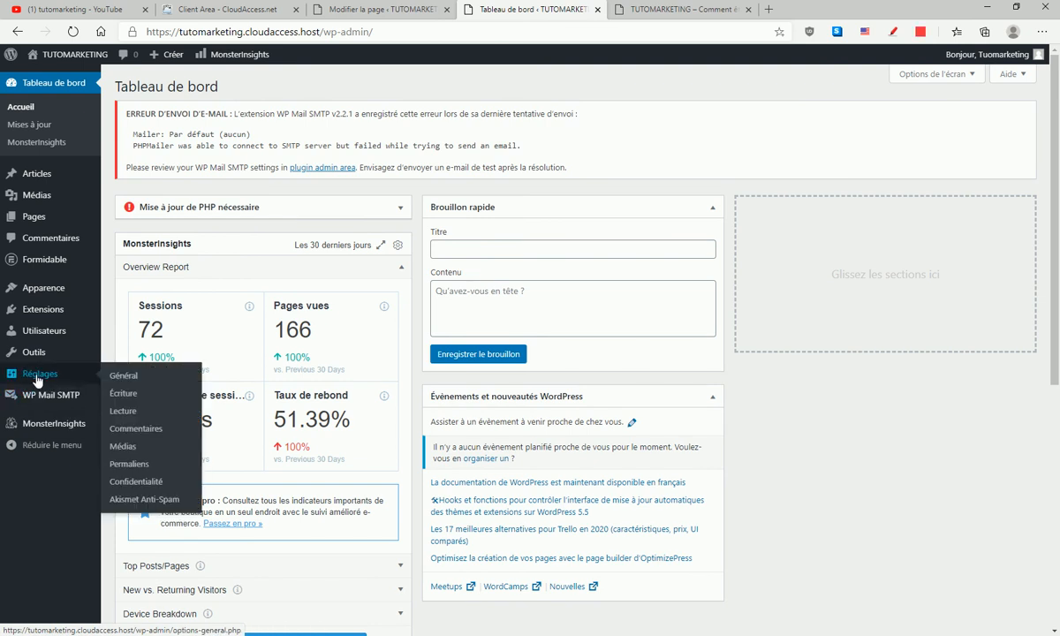
{"action": "left_click", "coordinate": [120, 411]}
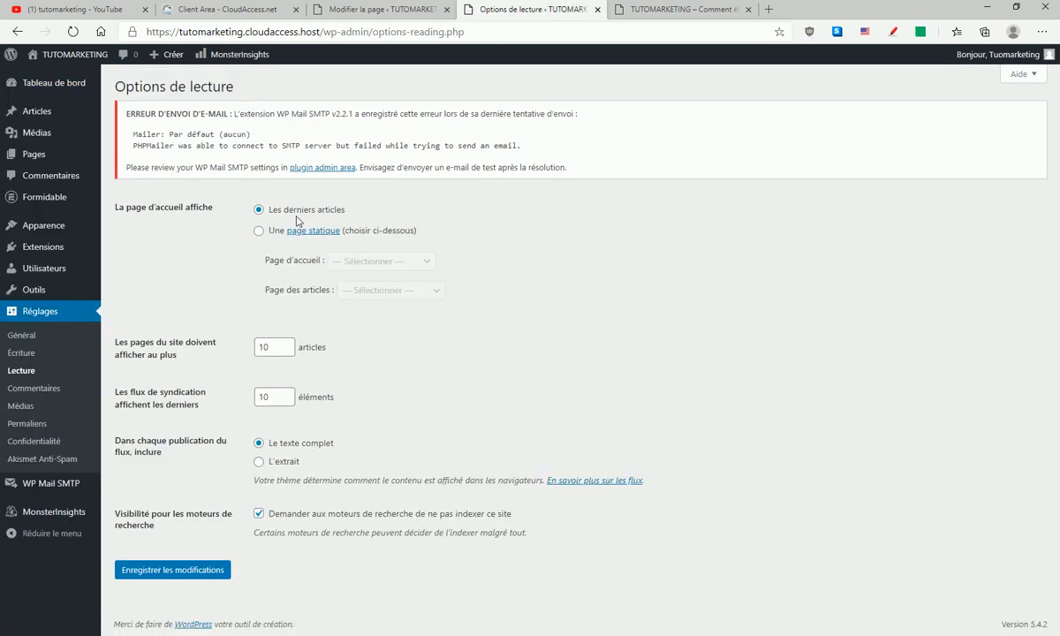
{"action": "left_click", "coordinate": [259, 231]}
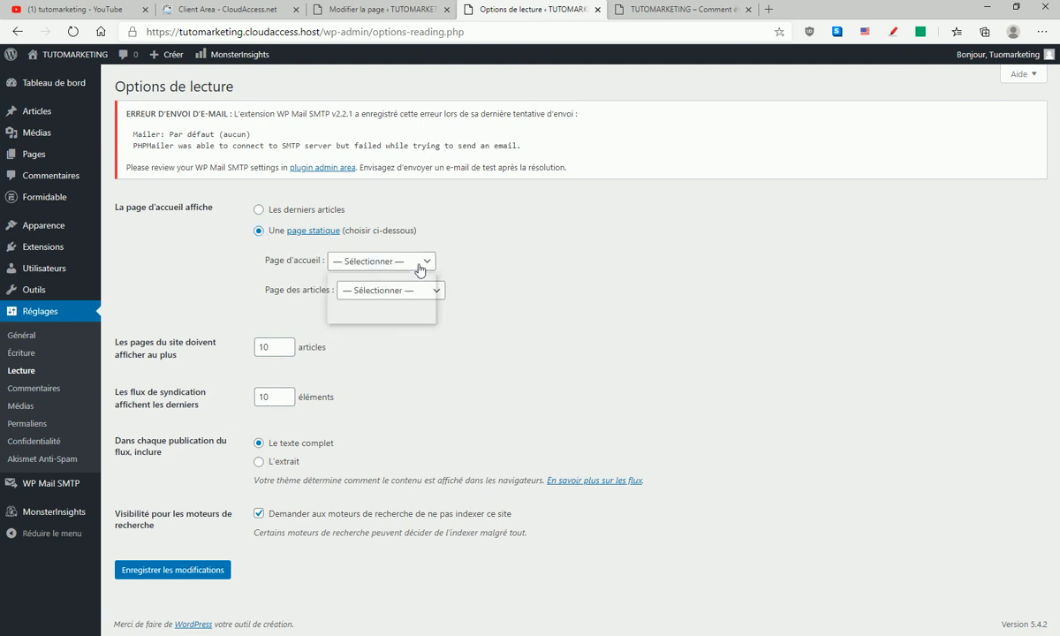
{"action": "left_click", "coordinate": [393, 261]}
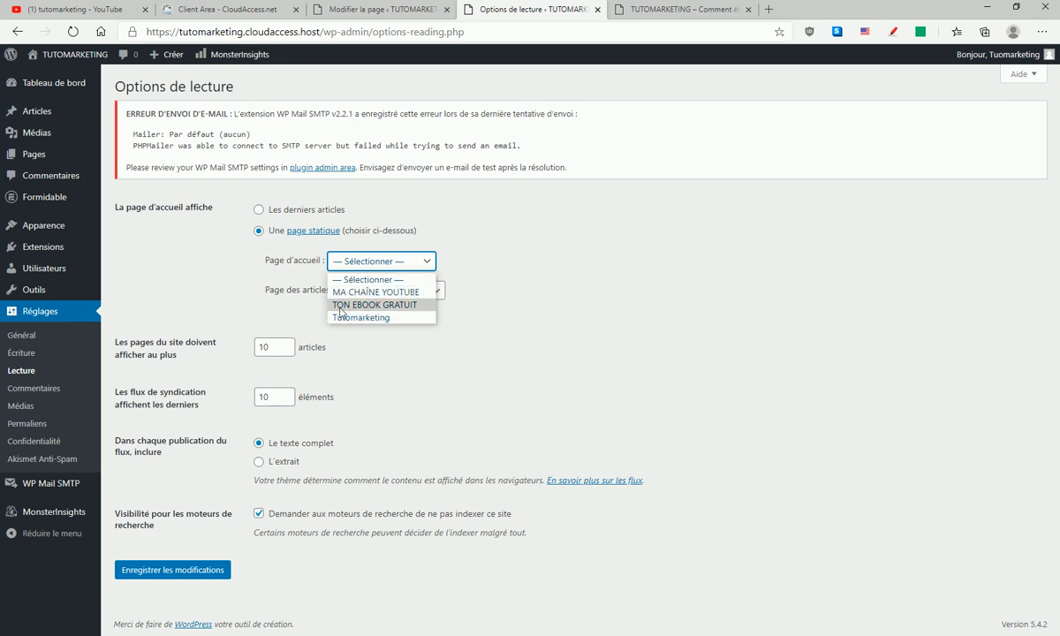
{"action": "left_click", "coordinate": [374, 305]}
{"action": "left_click", "coordinate": [187, 574]}
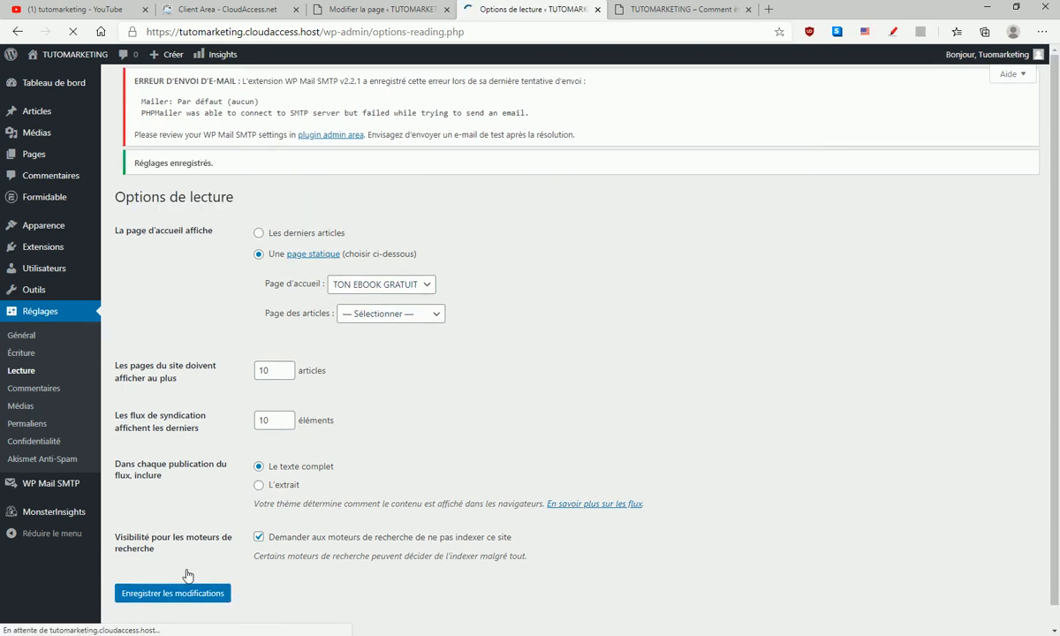
- Open the live site in a new tab and check the homepage's layout and its email form field
{"action": "mouse_move", "coordinate": [55, 56]}
{"action": "right_click", "coordinate": [51, 78]}
{"action": "left_click", "coordinate": [62, 88]}
{"action": "left_click", "coordinate": [675, 11]}
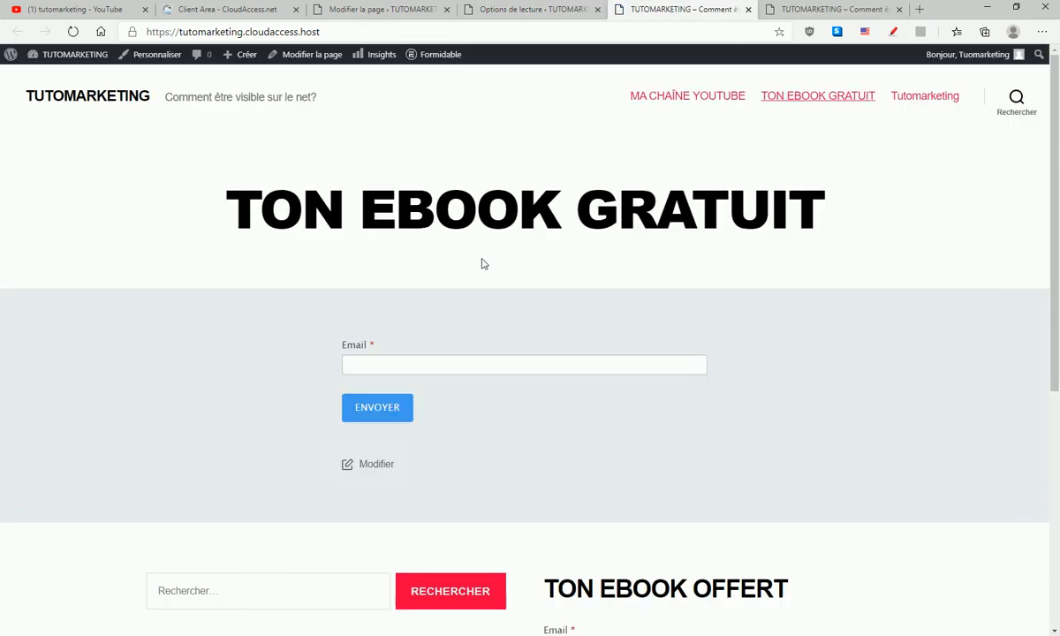
{"action": "scroll", "coordinate": [491, 292], "scroll_direction": "down", "scroll_amount": 4}
{"action": "scroll", "coordinate": [492, 292], "scroll_direction": "up", "scroll_amount": 2}
{"action": "scroll", "coordinate": [492, 291], "scroll_direction": "up", "scroll_amount": 2}
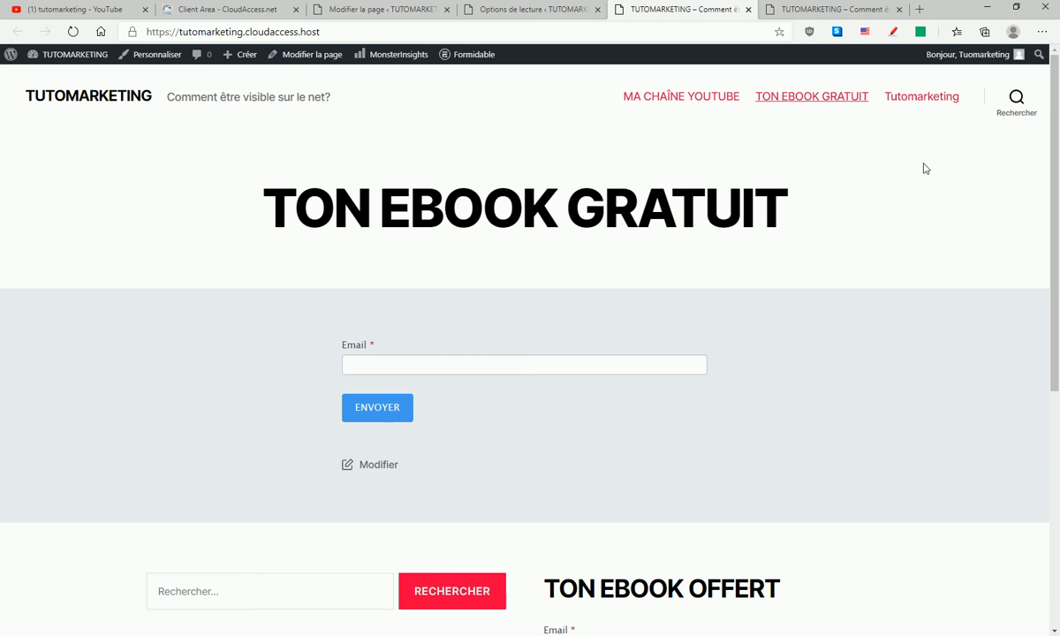
{"action": "left_click", "coordinate": [405, 364]}
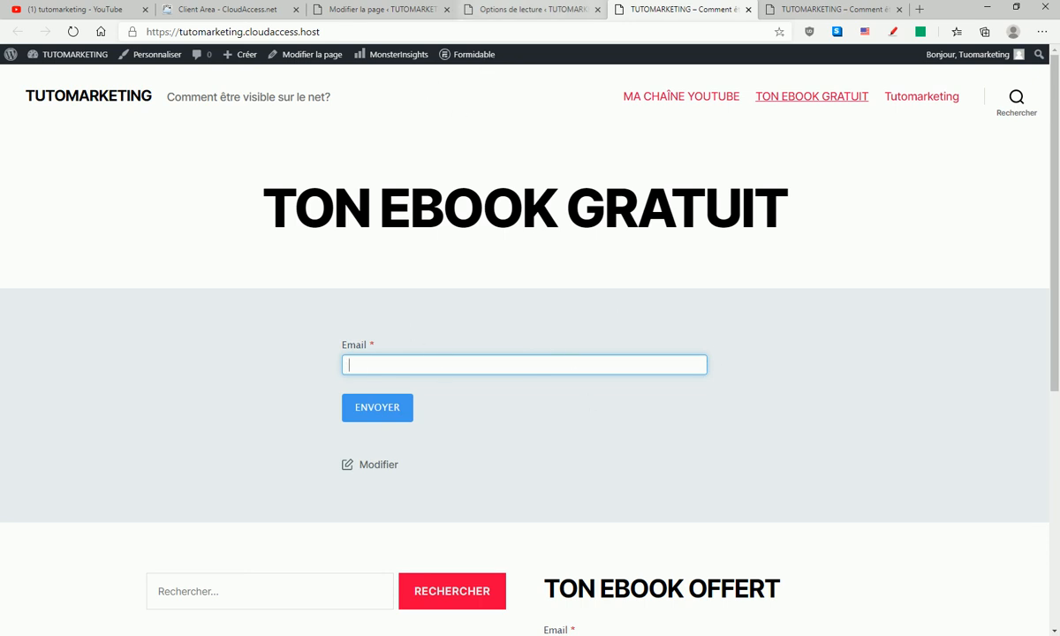
- Return to the Reading settings and save the static homepage configuration again
{"action": "left_click", "coordinate": [506, 7]}
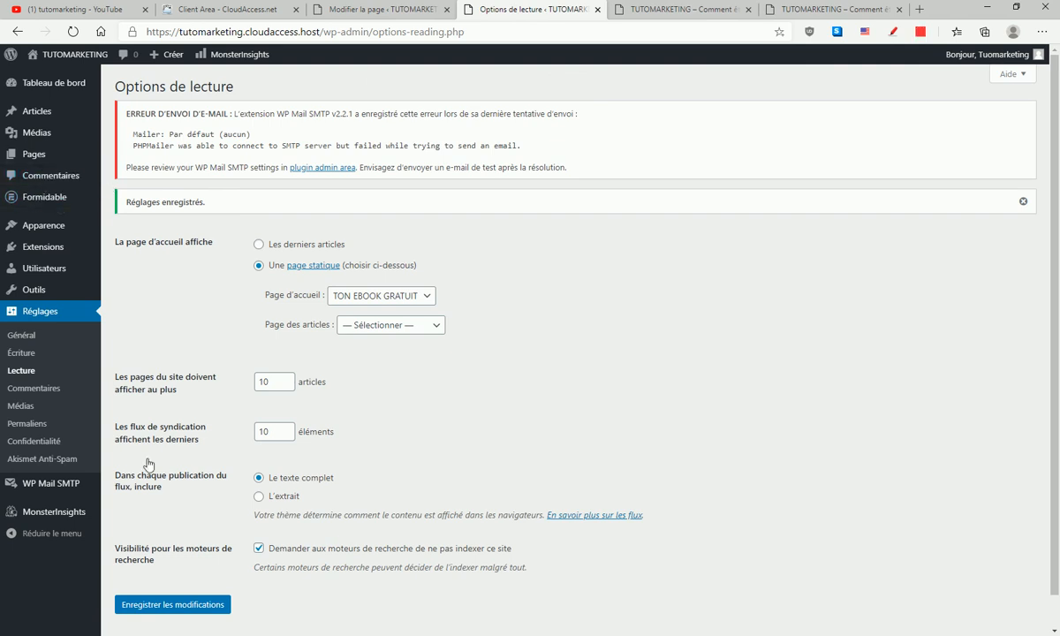
{"action": "left_click", "coordinate": [145, 605]}
{"action": "left_click", "coordinate": [928, 635]}
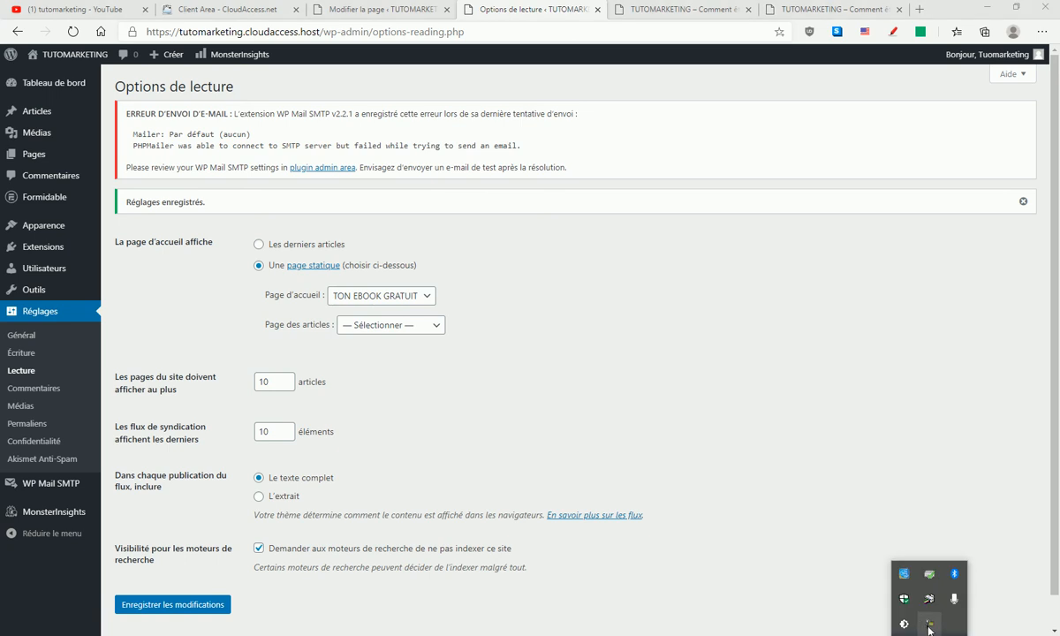